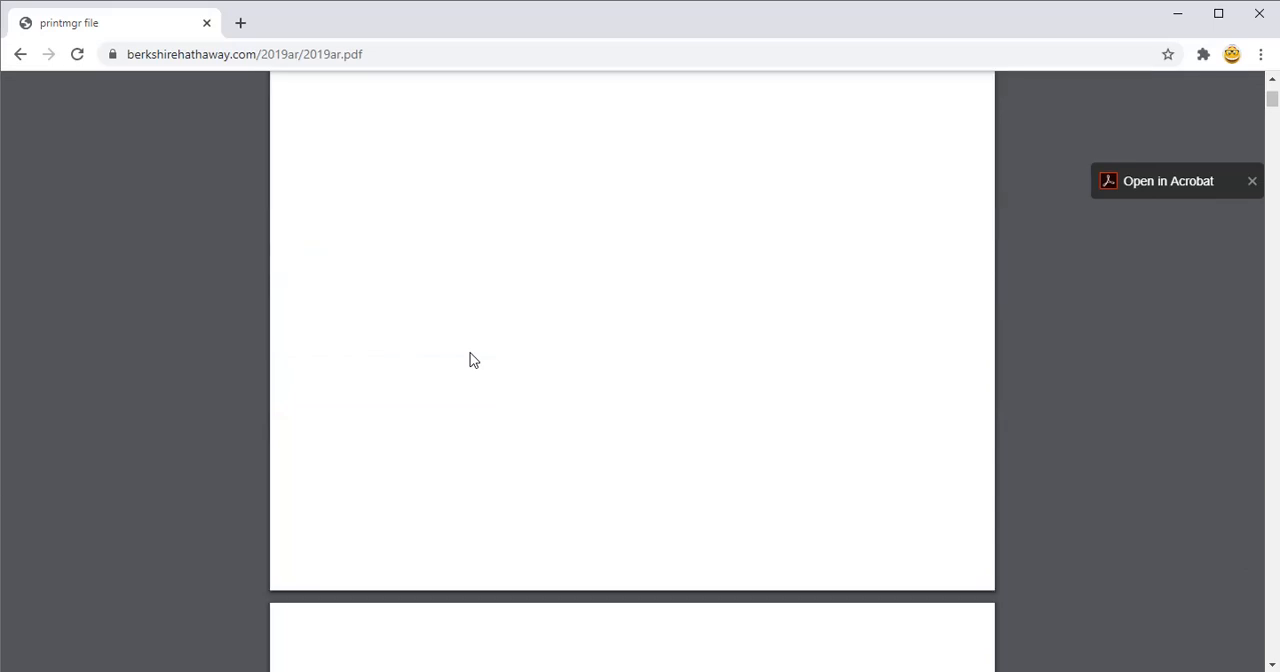
scroll(473, 360, down, 3)
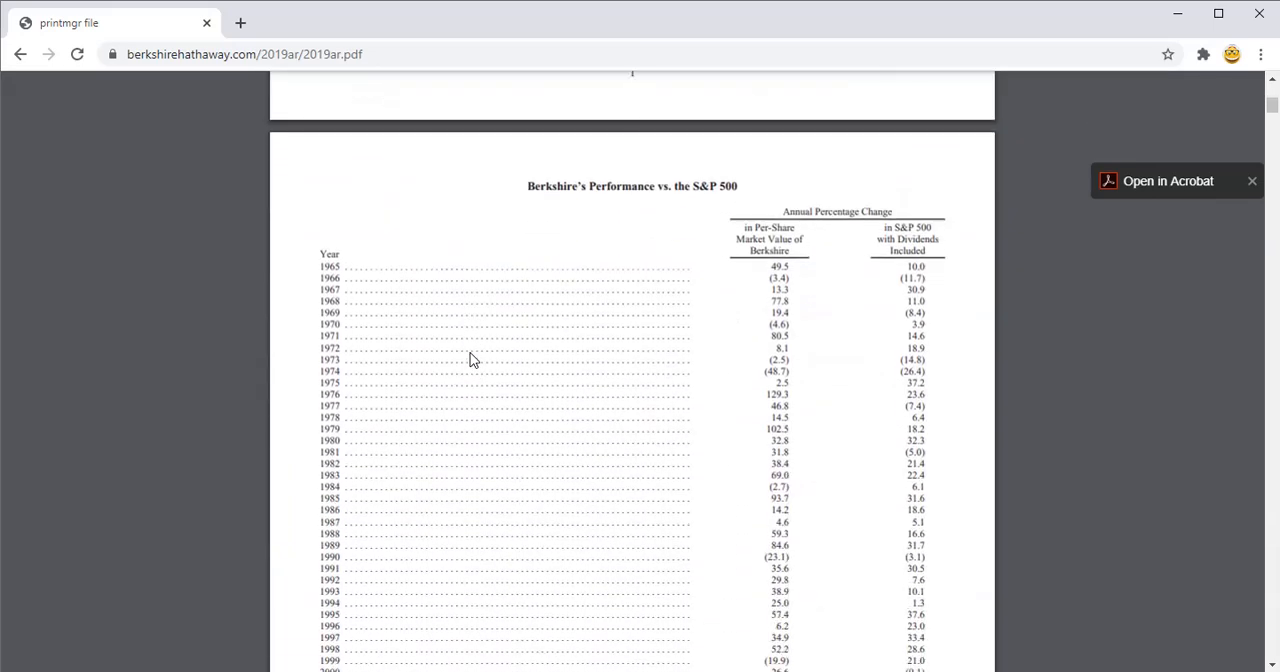
Step: Examine the Berkshire's Performance vs. the S&P 500 table on page 4 of the 2019 annual report PDF
scroll(518, 174, up, 2)
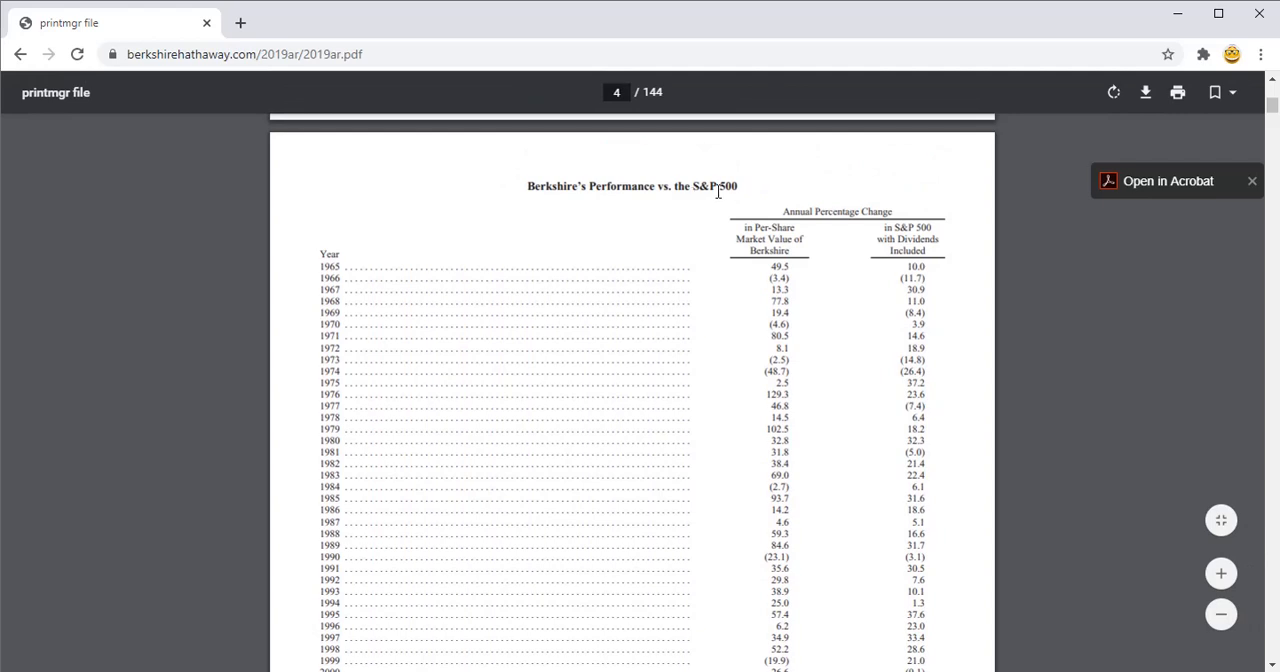
scroll(546, 362, down, 4)
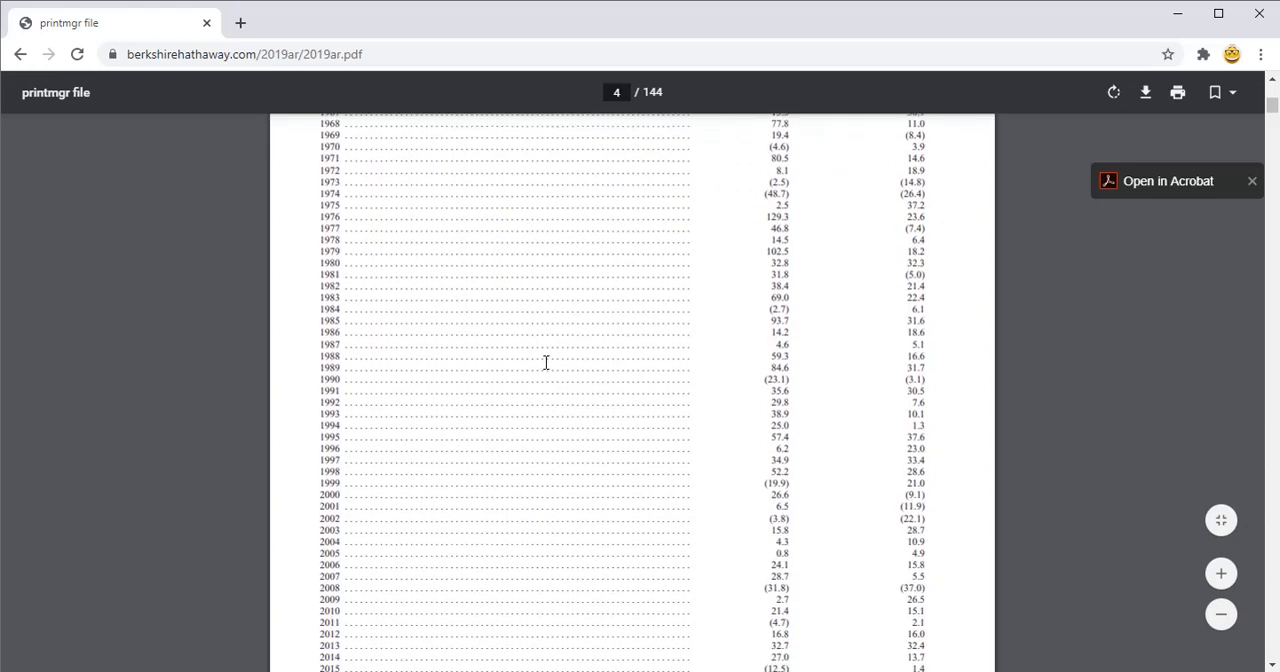
scroll(546, 362, down, 3)
scroll(546, 362, down, 2)
scroll(546, 362, up, 6)
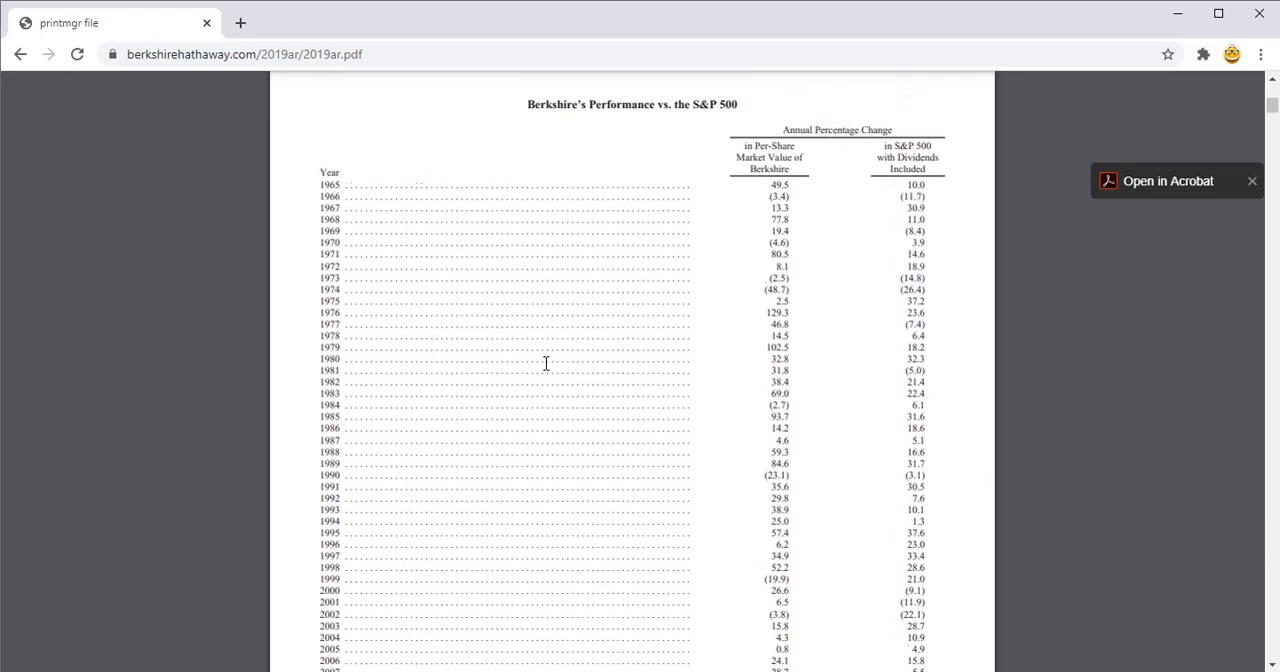
scroll(546, 363, up, 2)
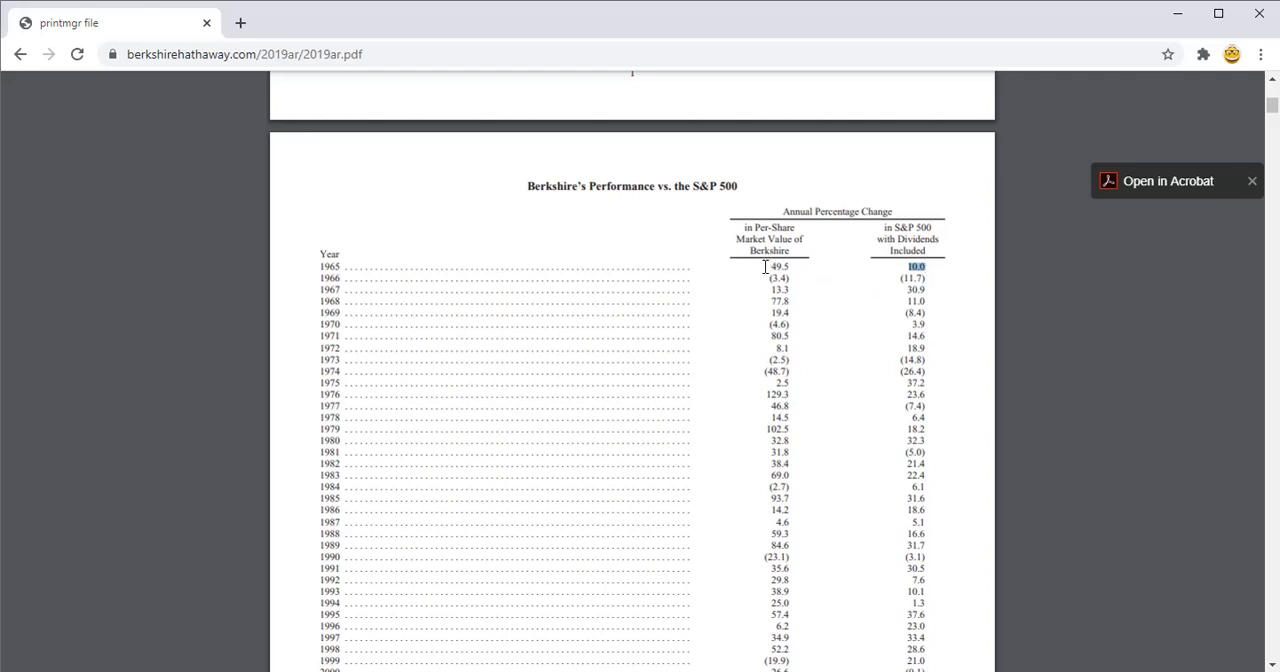
scroll(765, 267, down, 4)
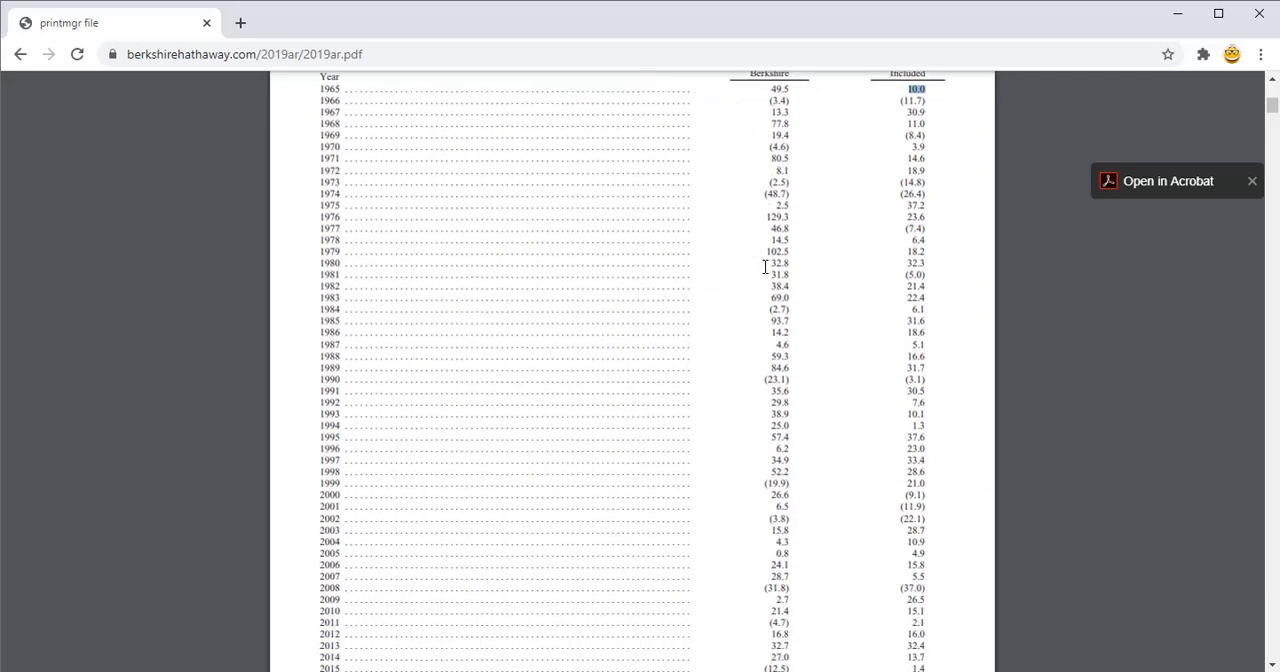
scroll(765, 267, up, 2)
scroll(750, 302, up, 2)
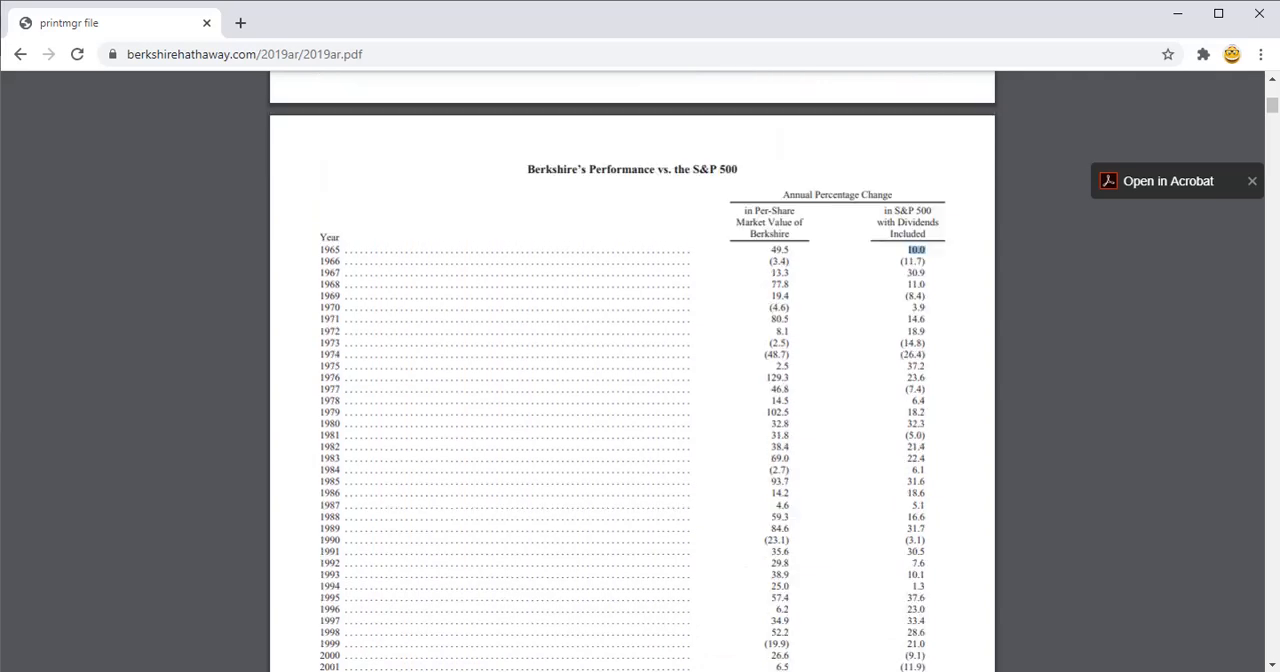
click(389, 54)
key(ctrl+c)
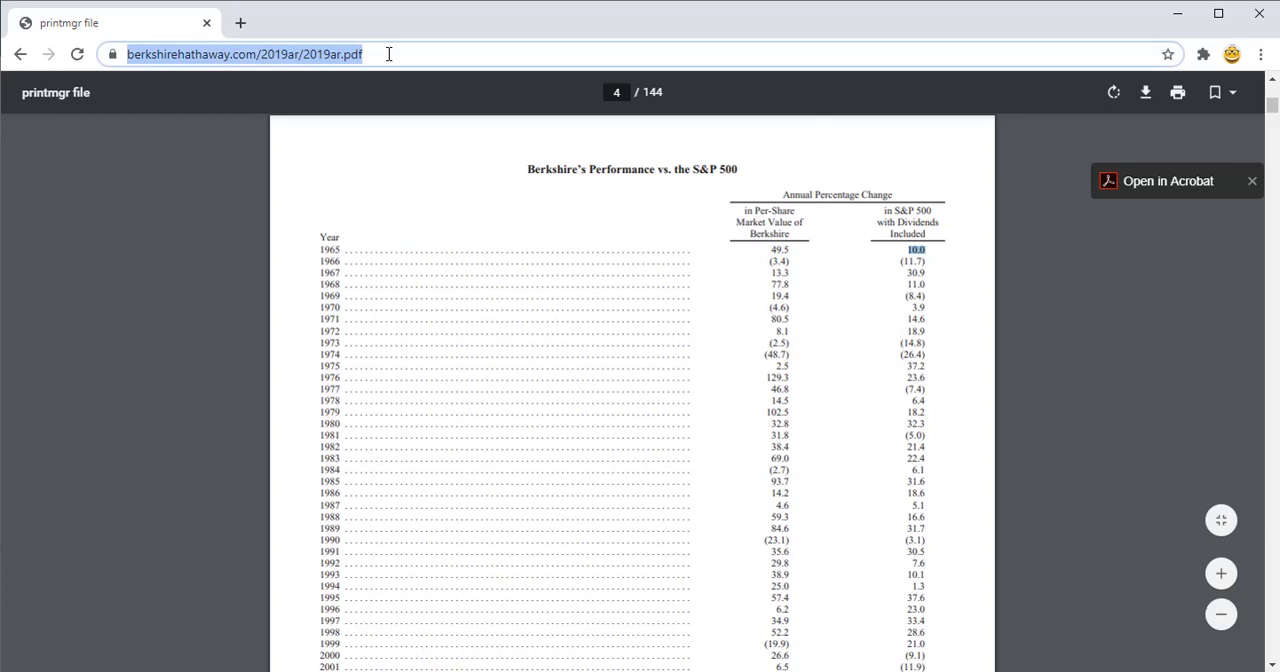
key(alt+Tab)
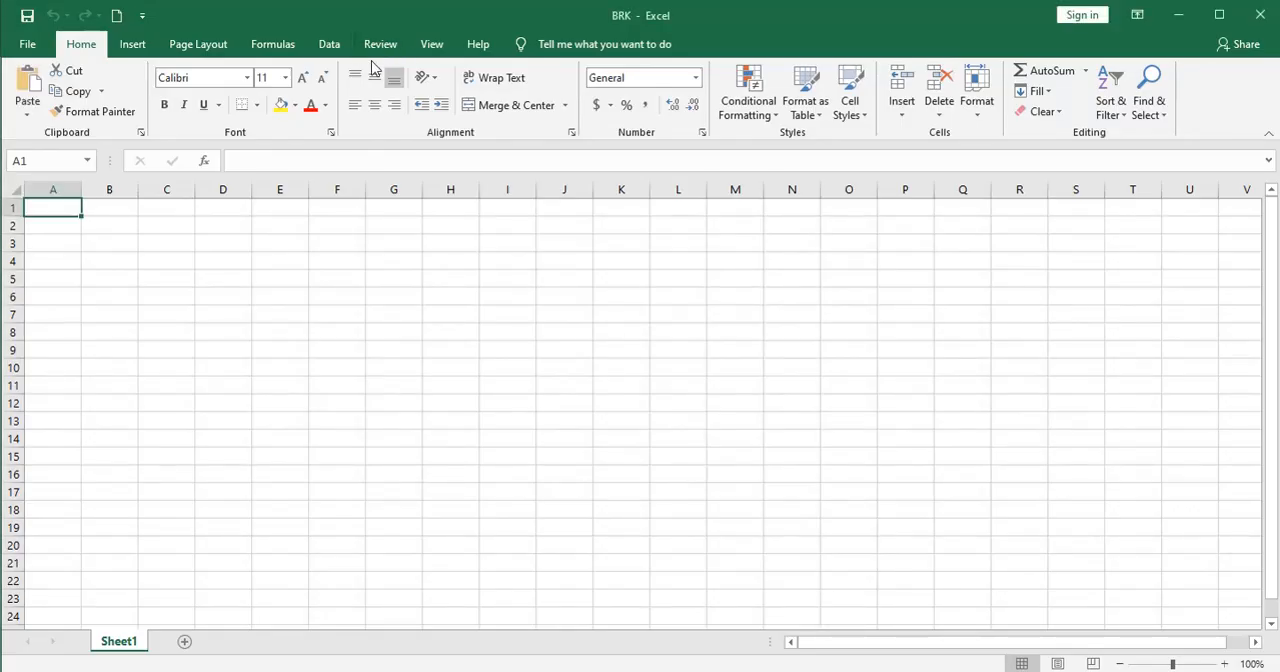
click(329, 46)
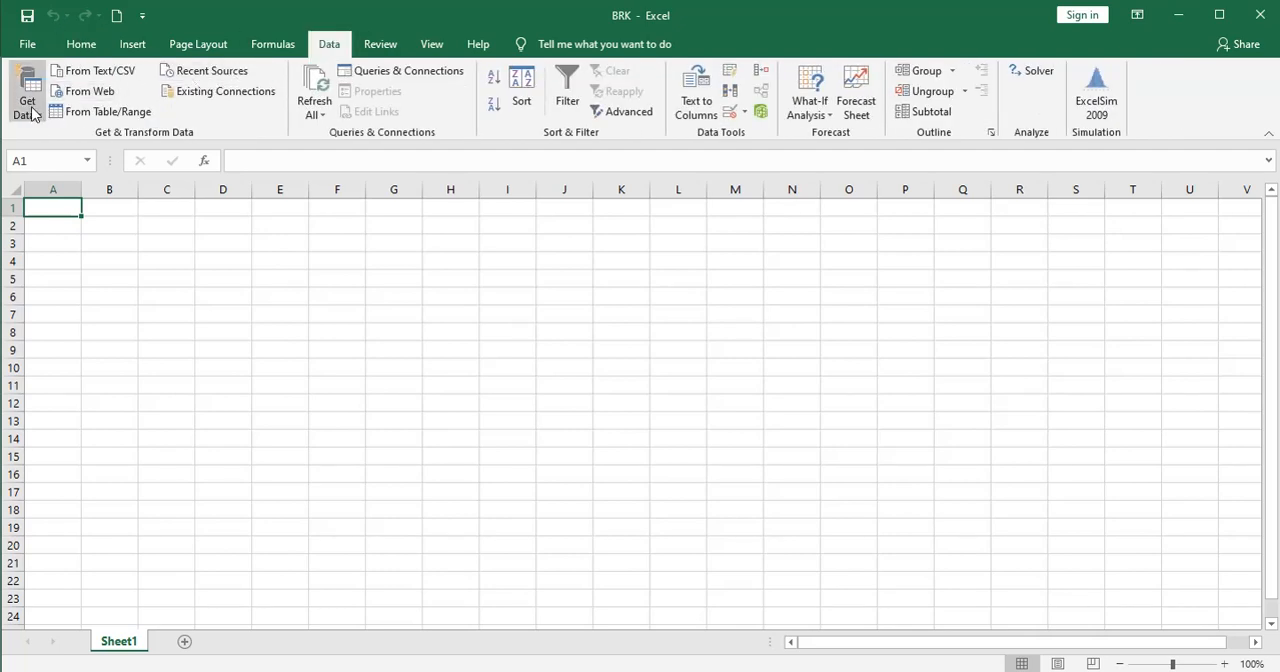
click(78, 95)
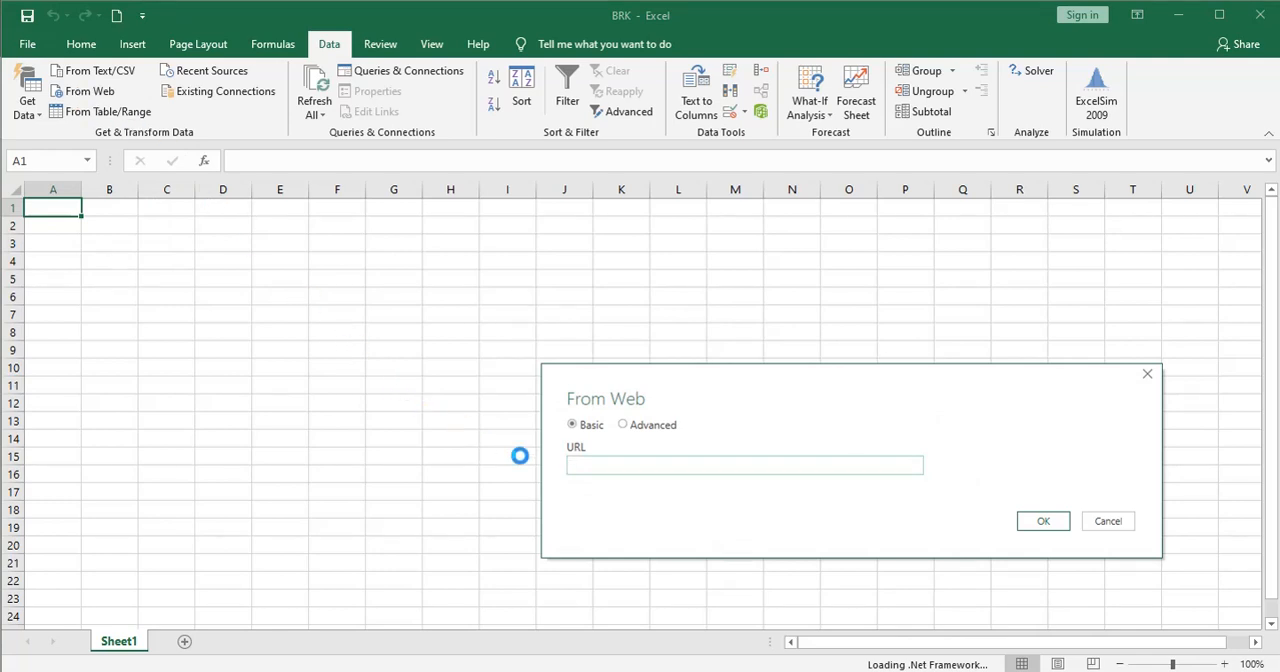
key(ctrl+v)
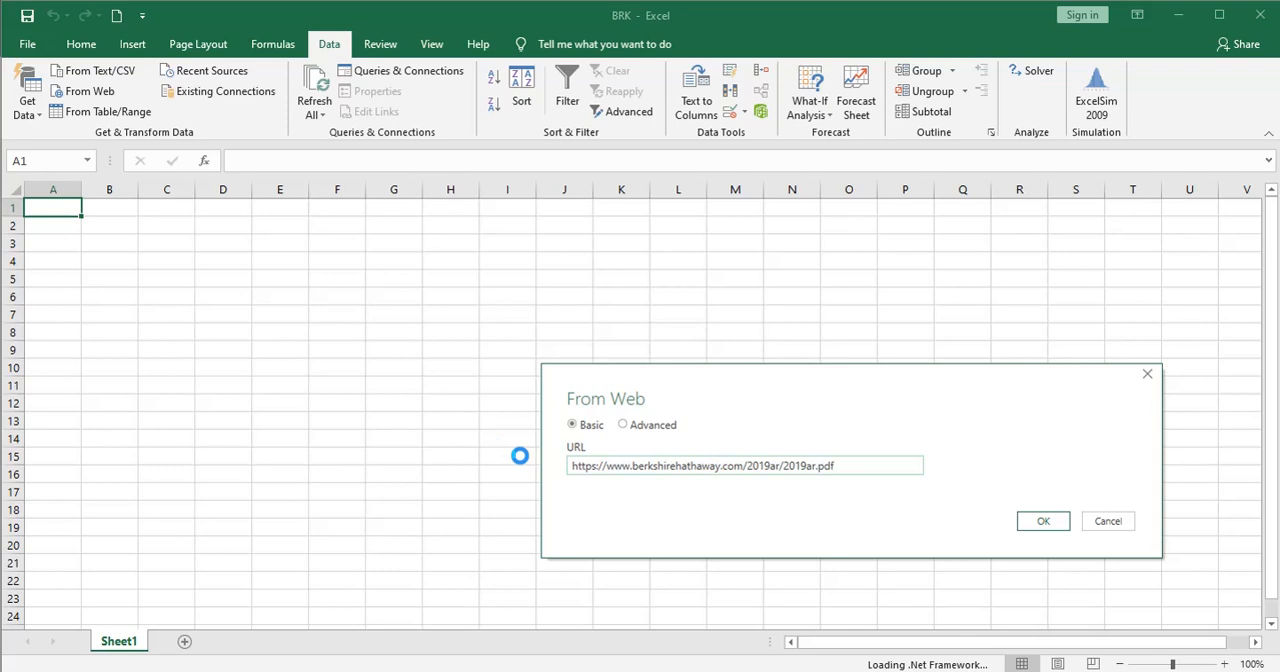
click(1035, 526)
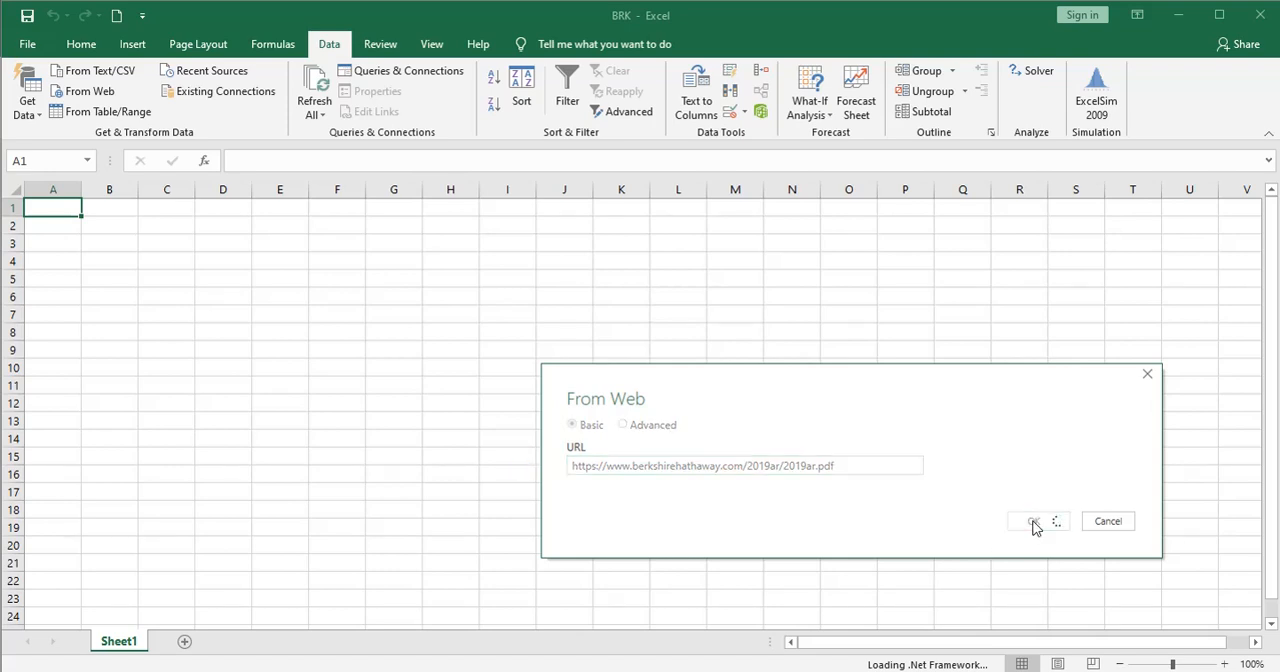
click(1037, 549)
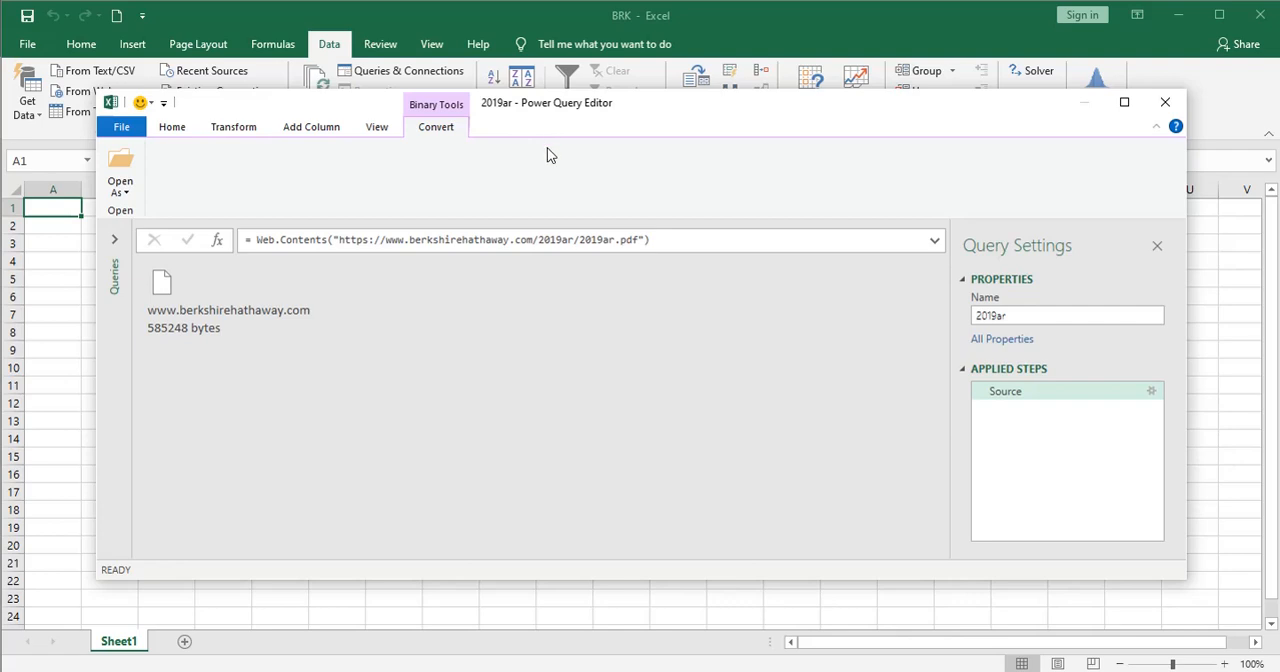
Step: Open the downloaded PDF file in the query and drill into the Page004 table, checking its rows down to the end
double_click(165, 292)
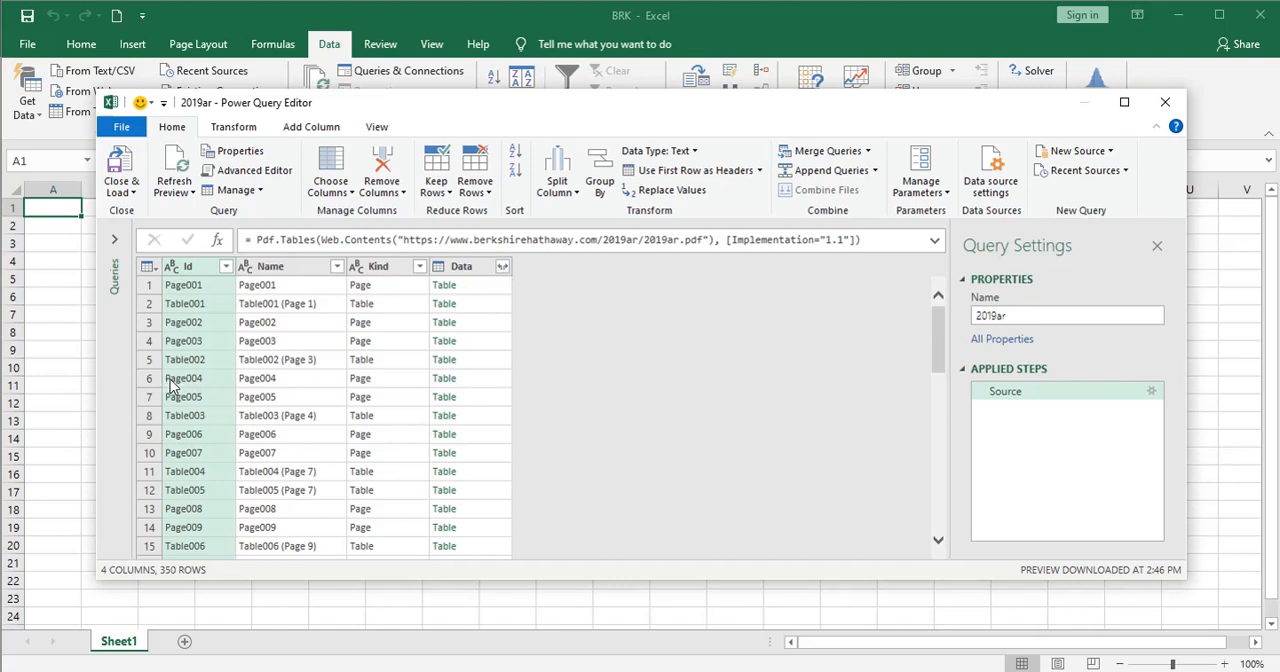
click(441, 380)
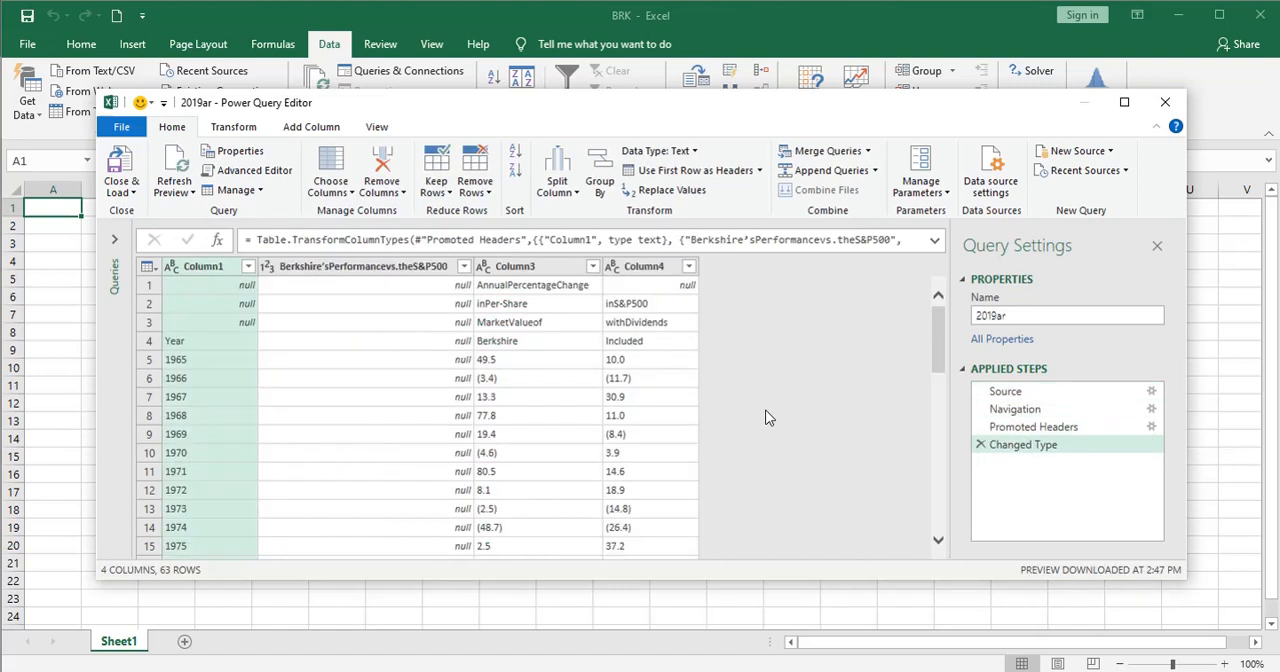
scroll(634, 429, down, 12)
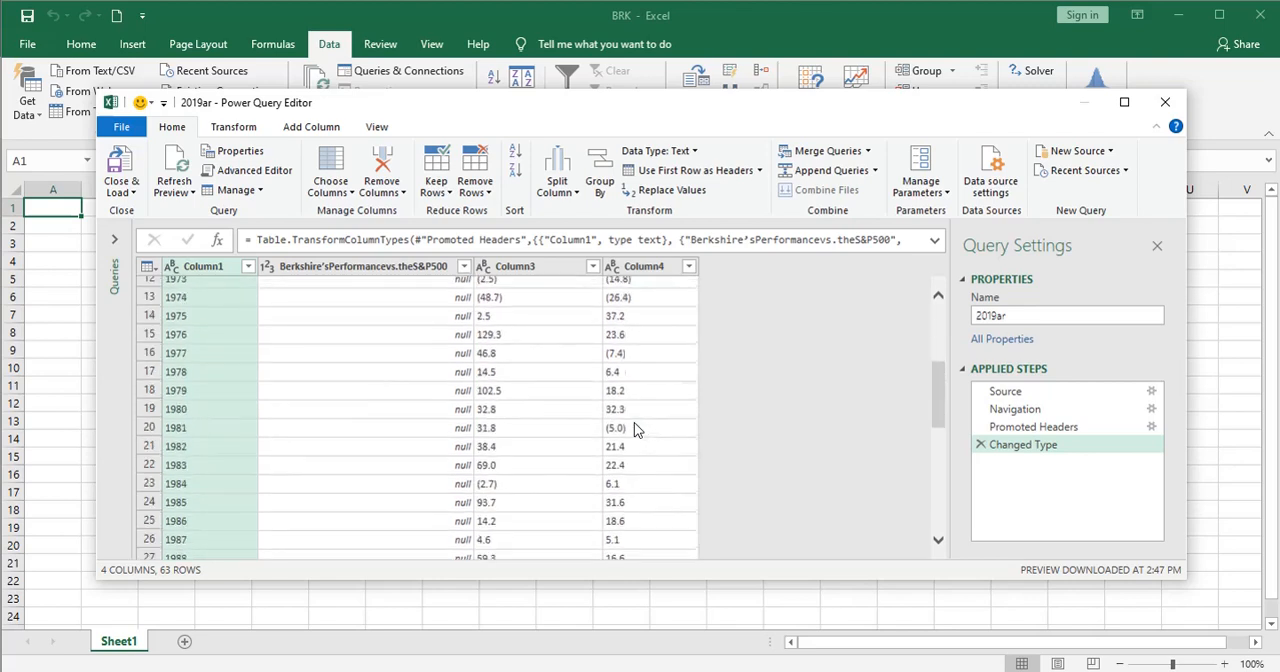
scroll(634, 429, down, 5)
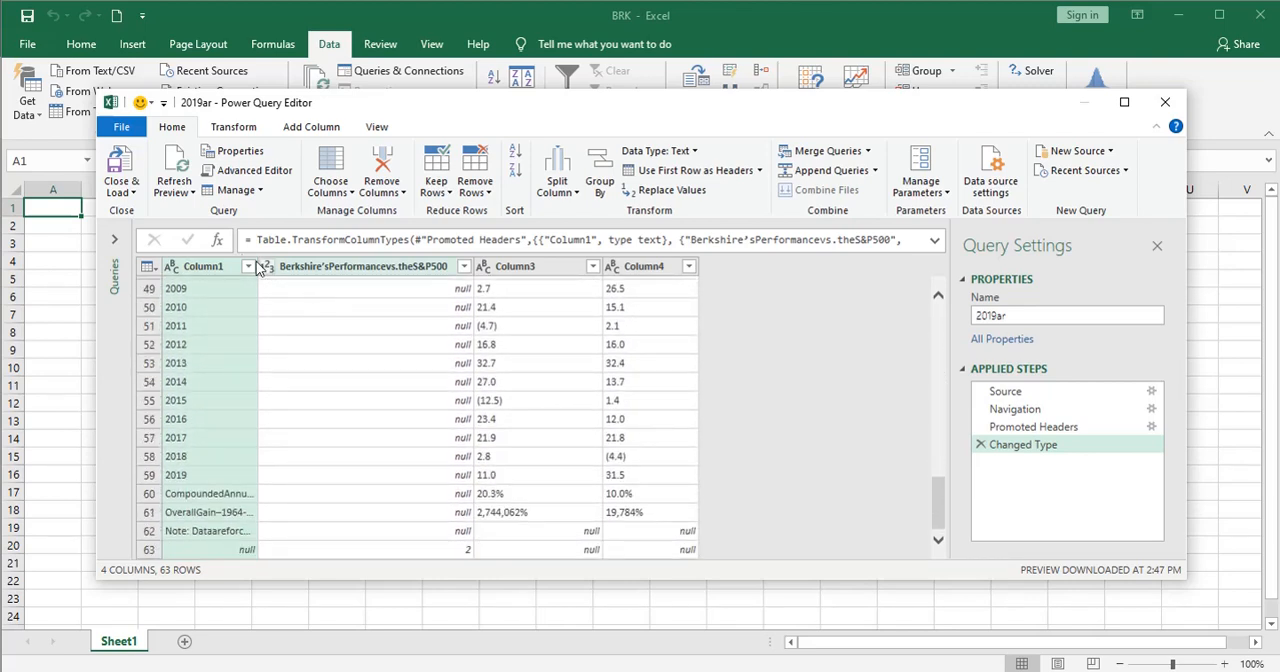
Step: Load the query result into a new worksheet and close the Queries & Connections pane
click(131, 192)
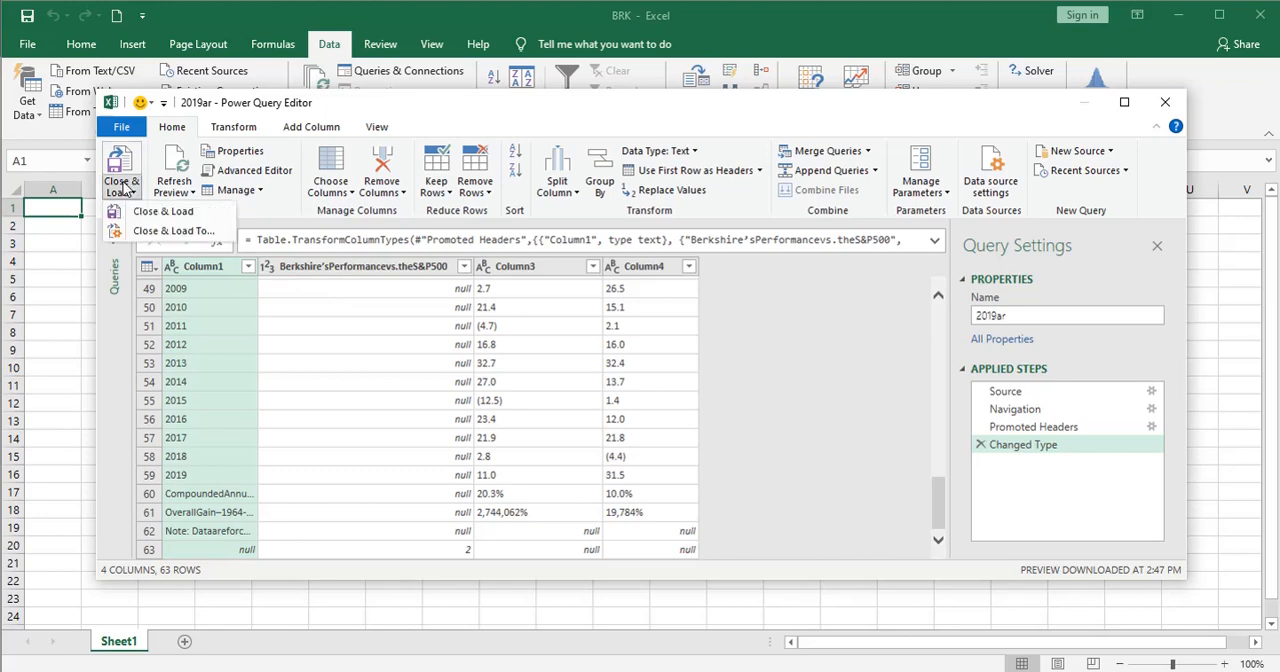
click(145, 214)
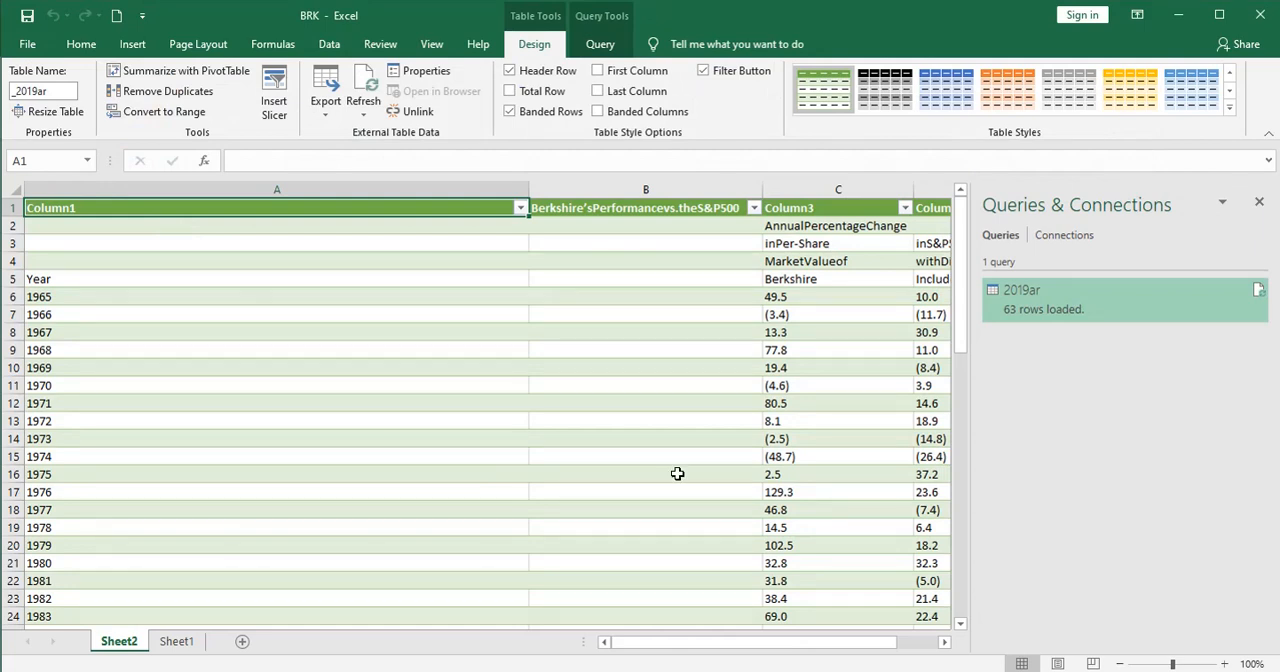
click(1261, 203)
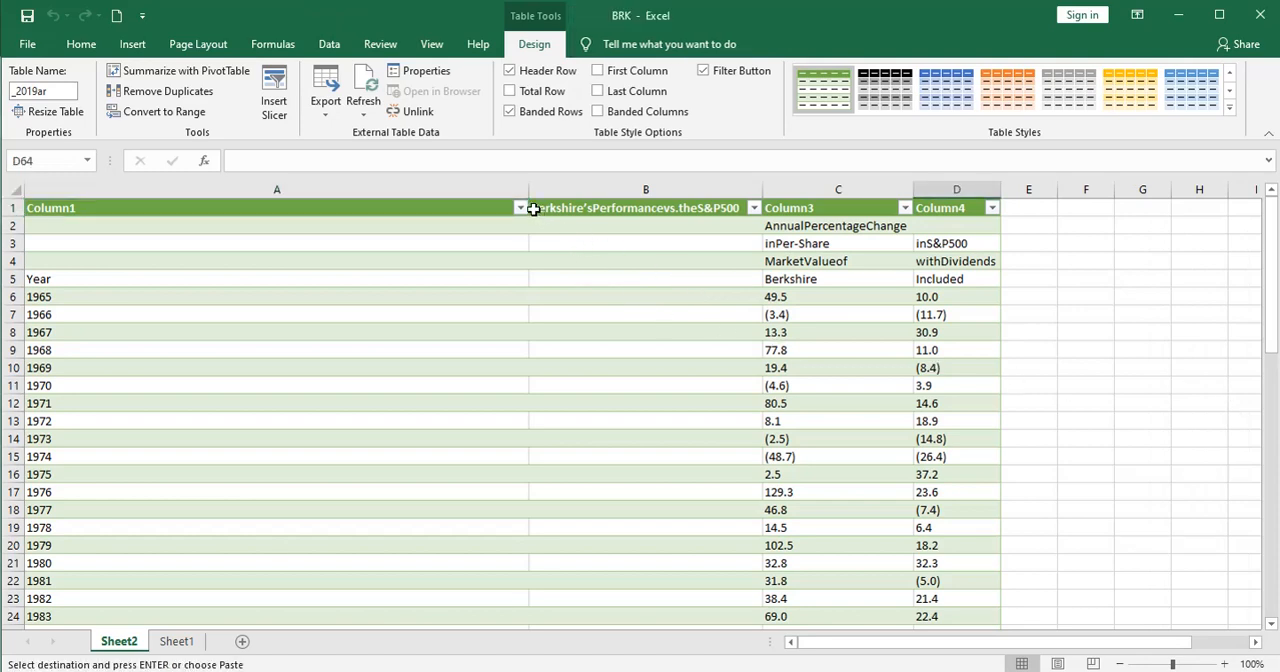
Step: Narrow column A and delete the Berkshire'sPerformancevs.theS&P500 column from the table
drag(527, 190, 143, 190)
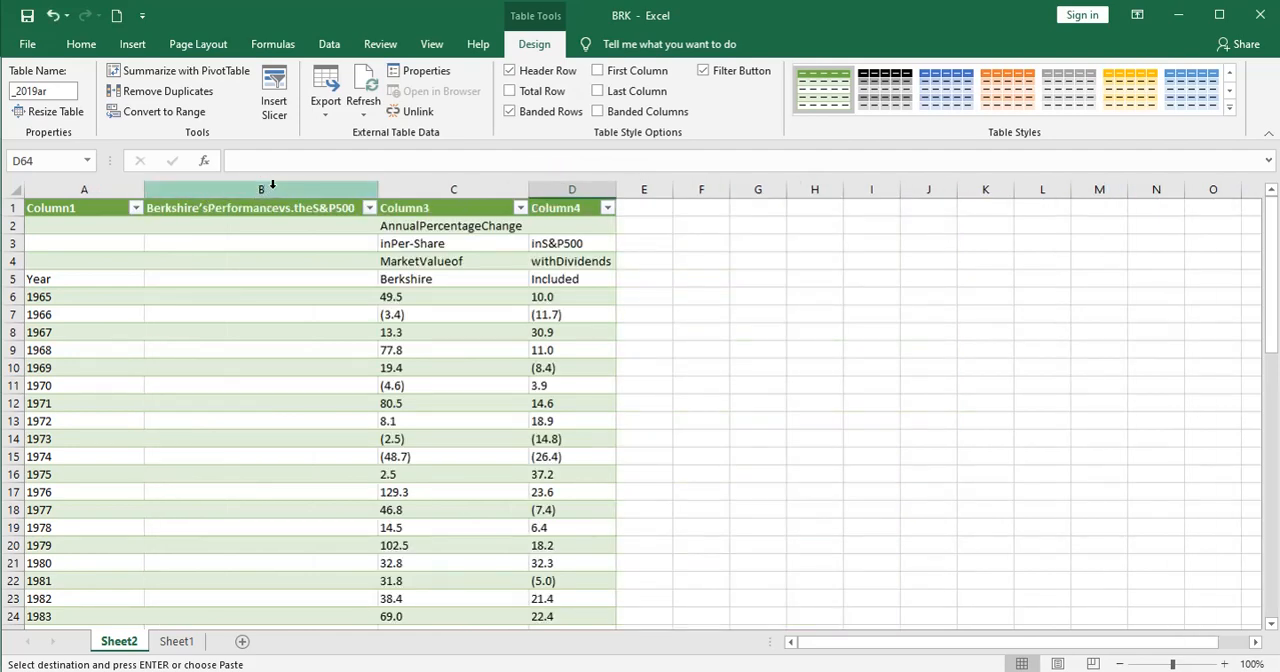
click(271, 189)
right_click(272, 187)
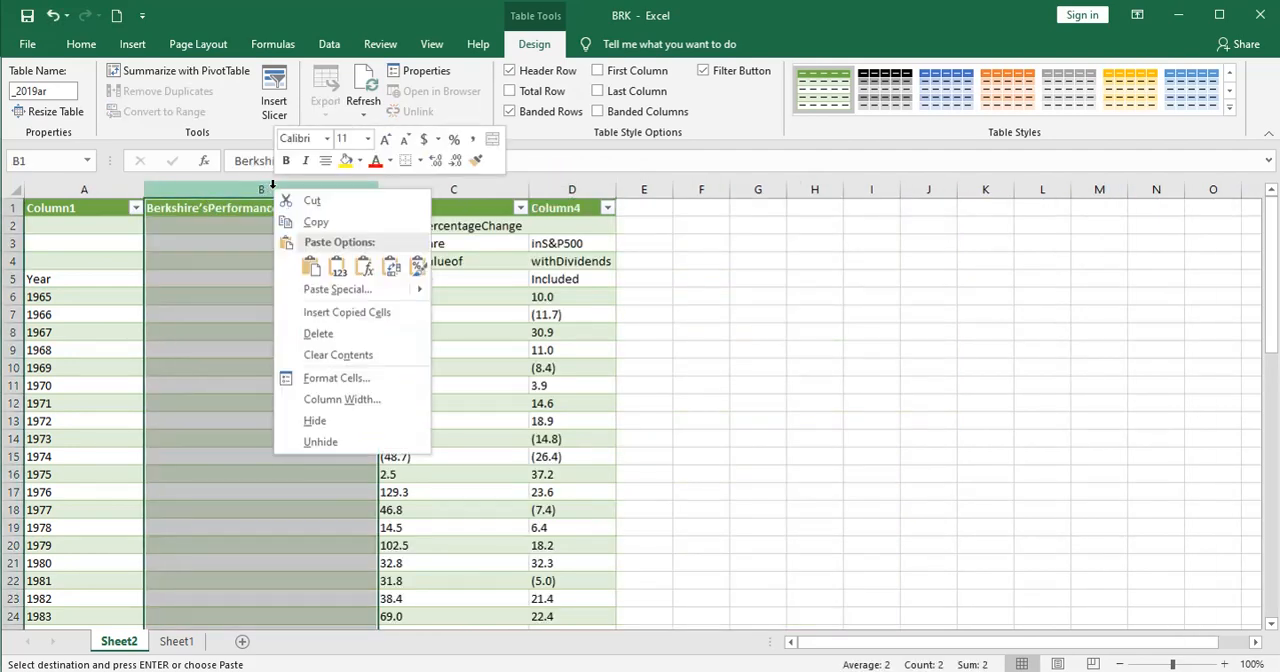
click(317, 333)
click(407, 344)
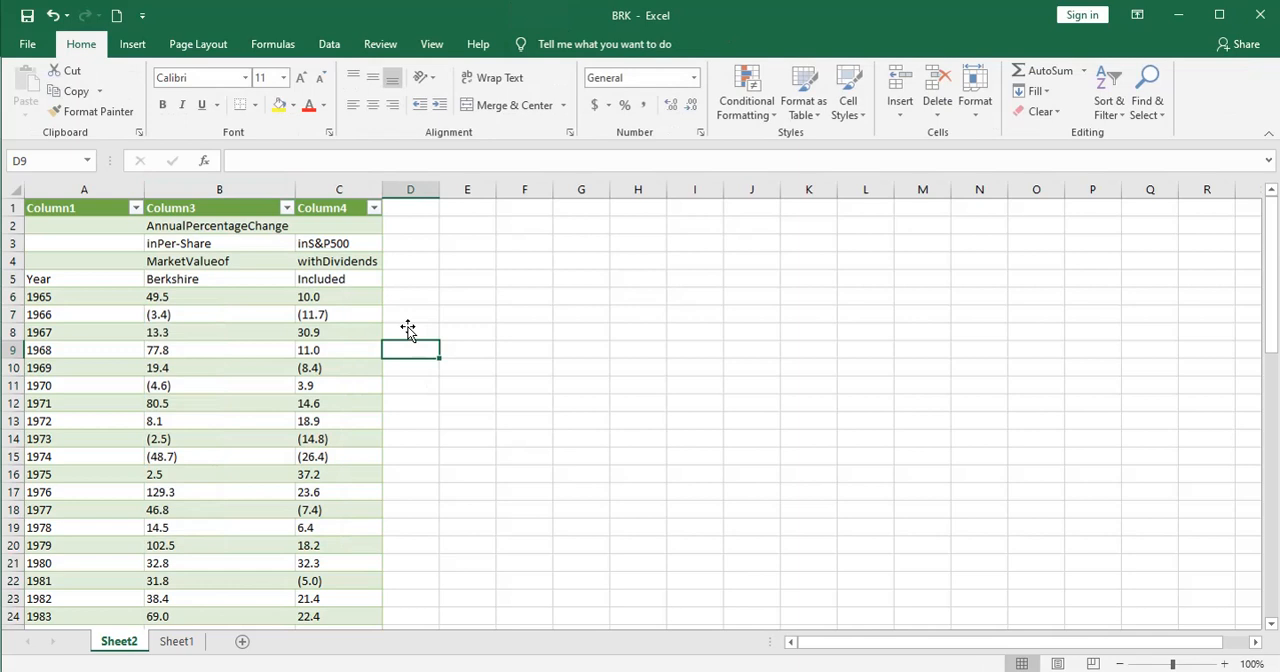
Step: Enter the heading "BRK Outperformance" in D5 and widen column D to fit it
click(401, 277)
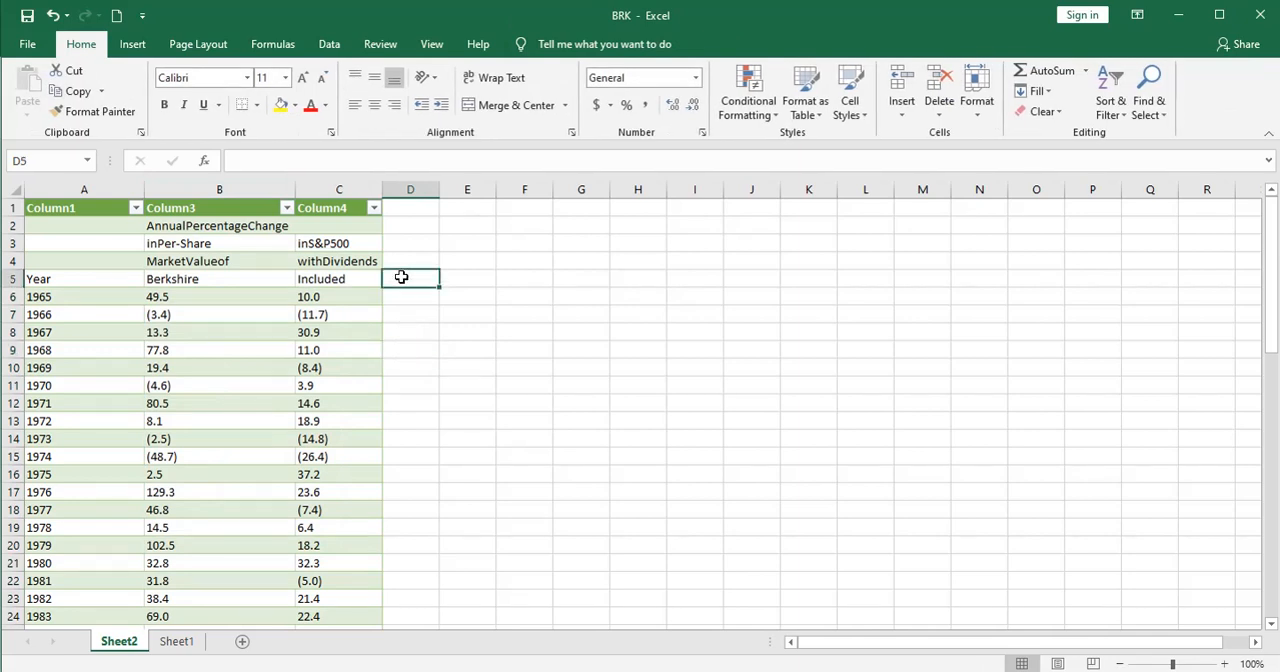
text(BRK O)
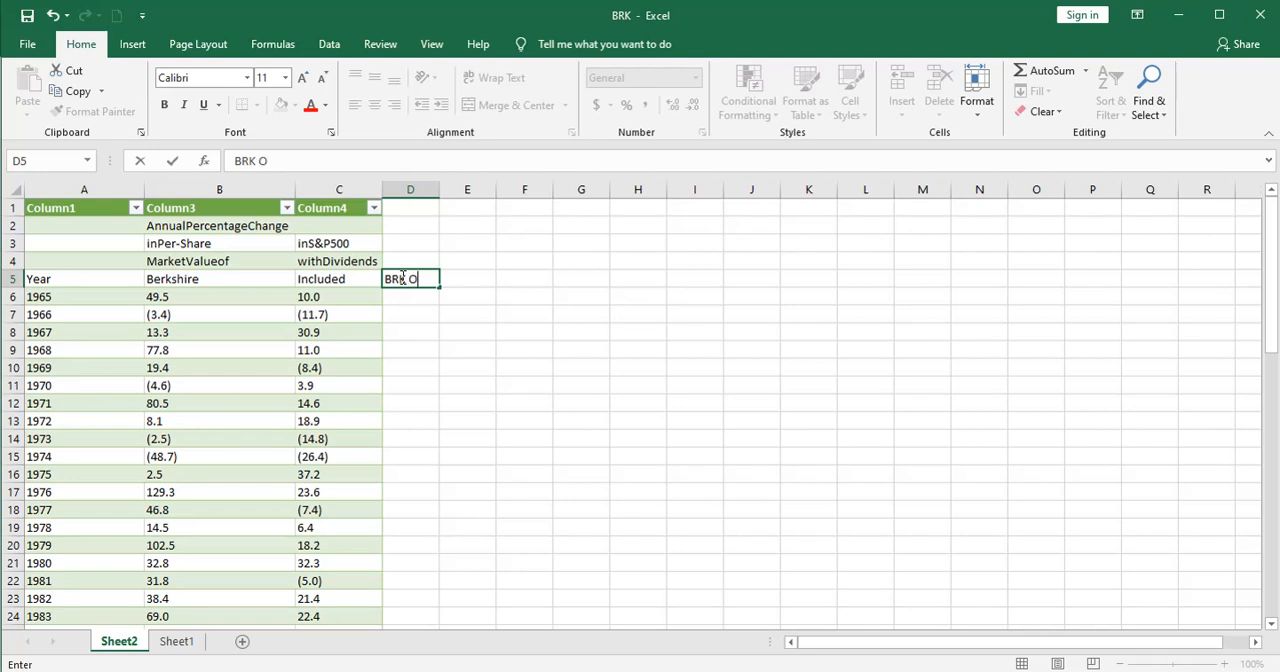
text(utperformance)
key(Return)
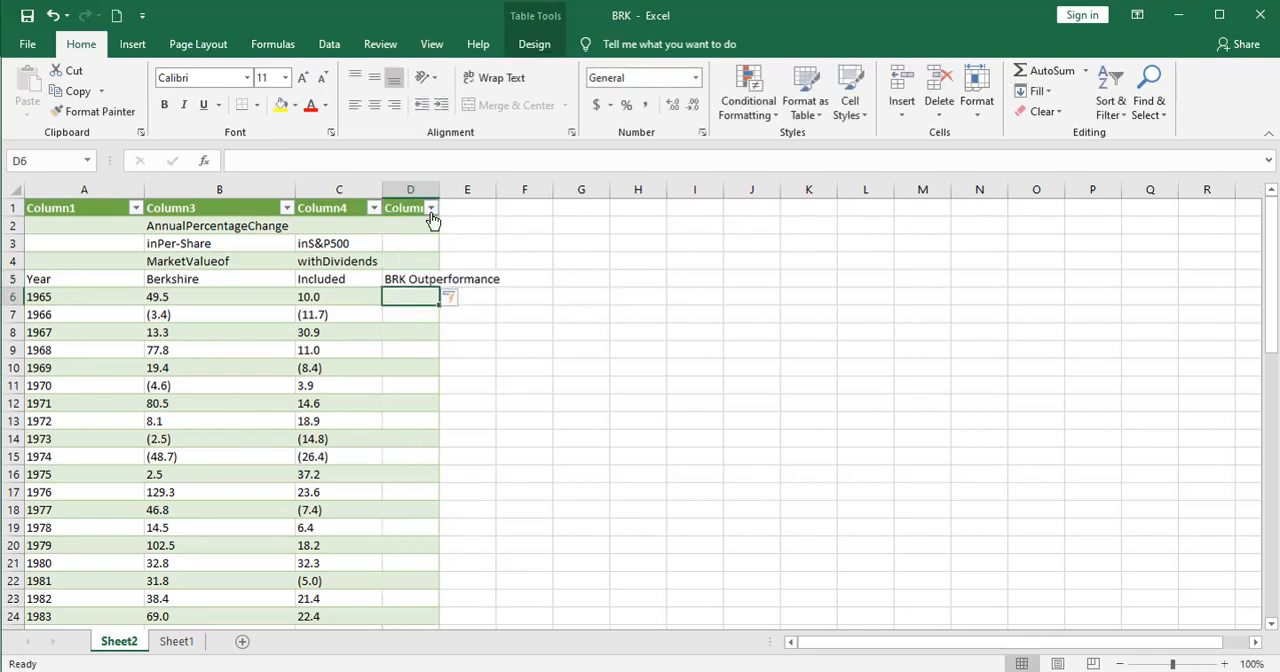
drag(439, 190, 509, 190)
text(=)
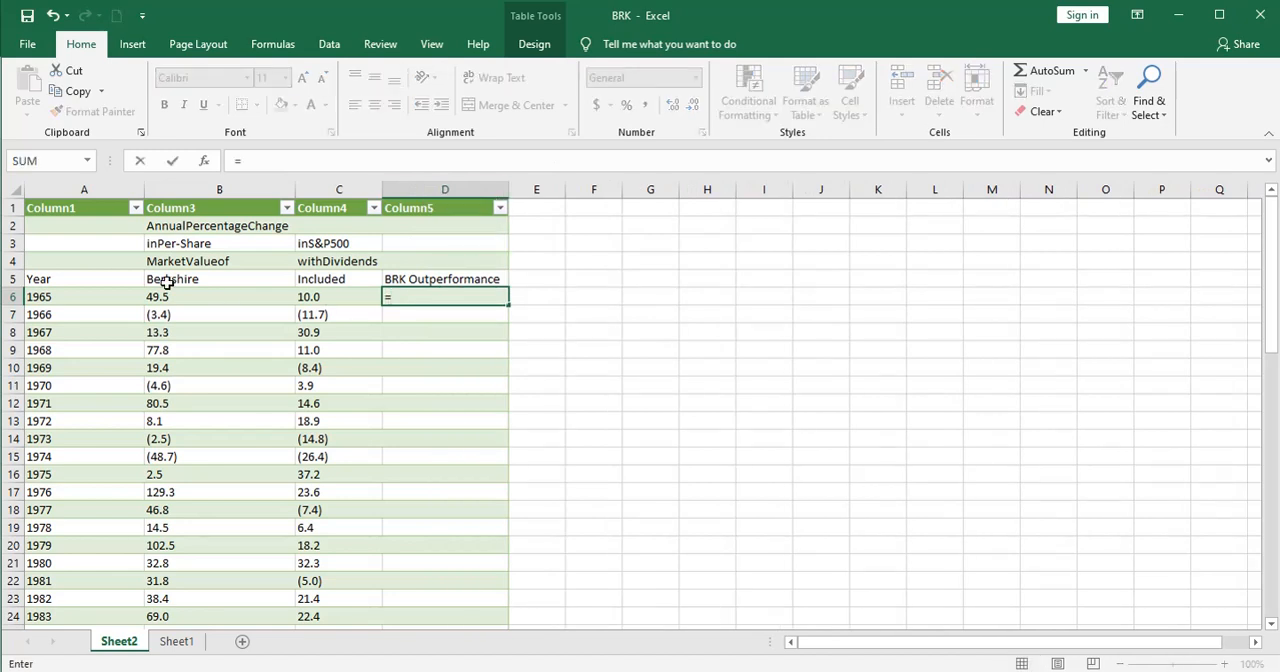
click(170, 297)
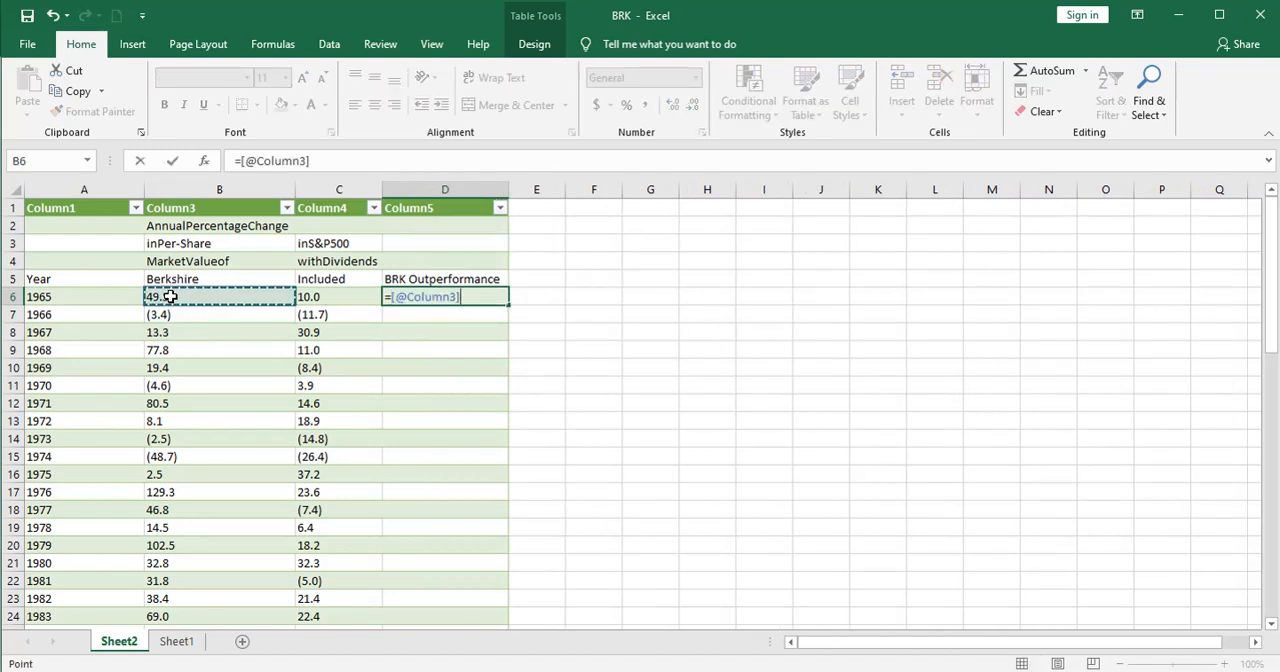
text(-)
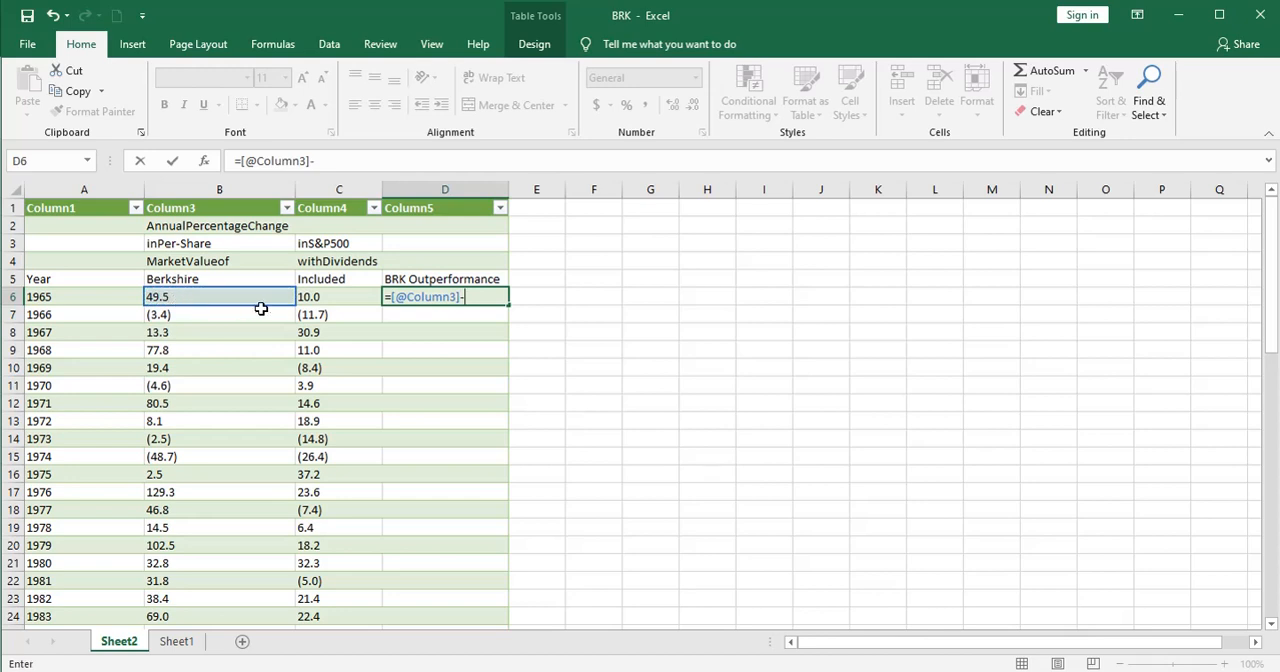
click(320, 297)
key(Return)
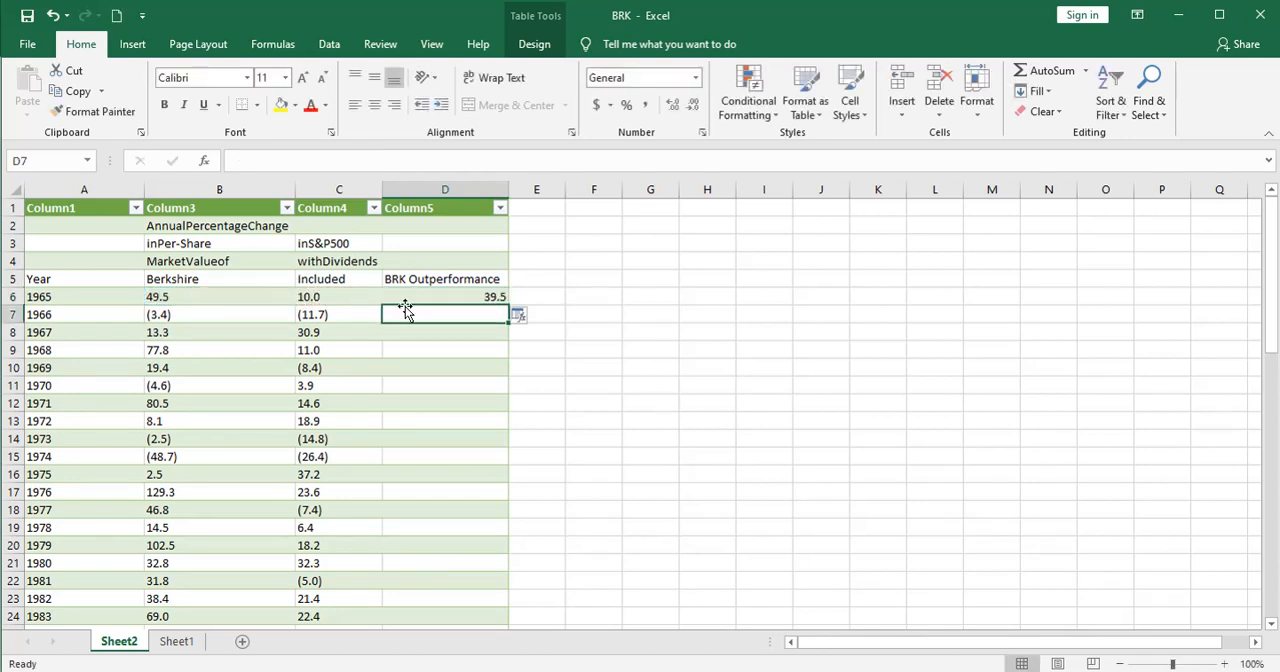
click(422, 296)
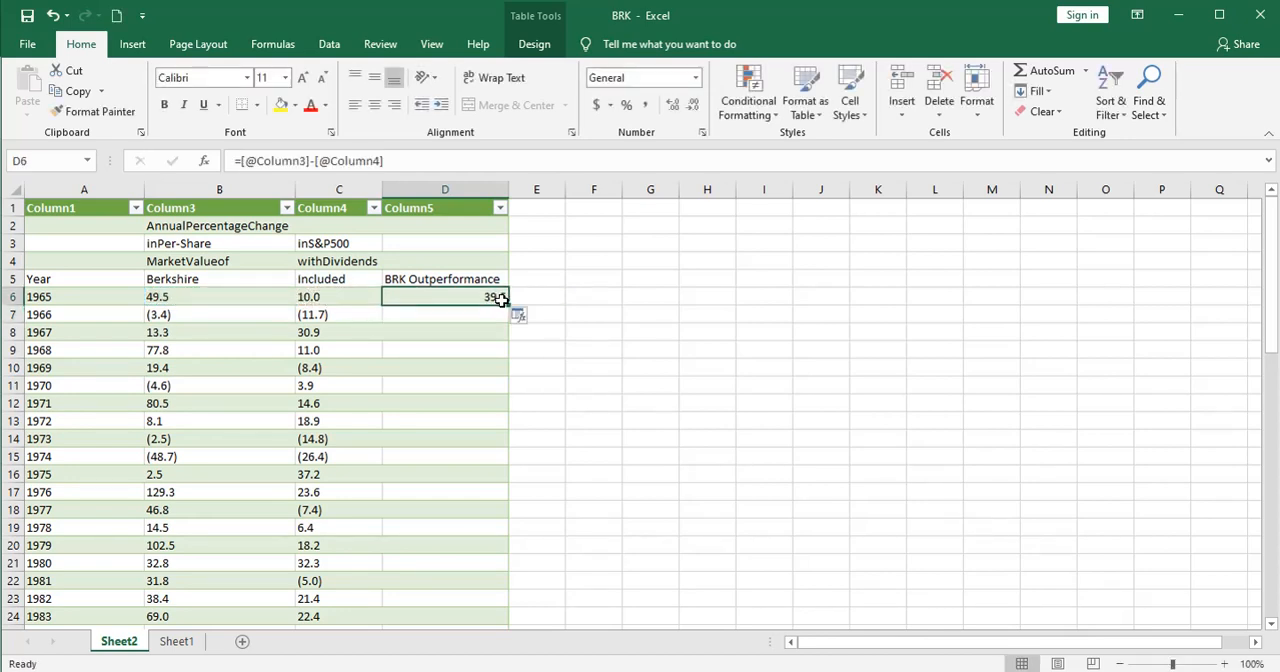
double_click(508, 303)
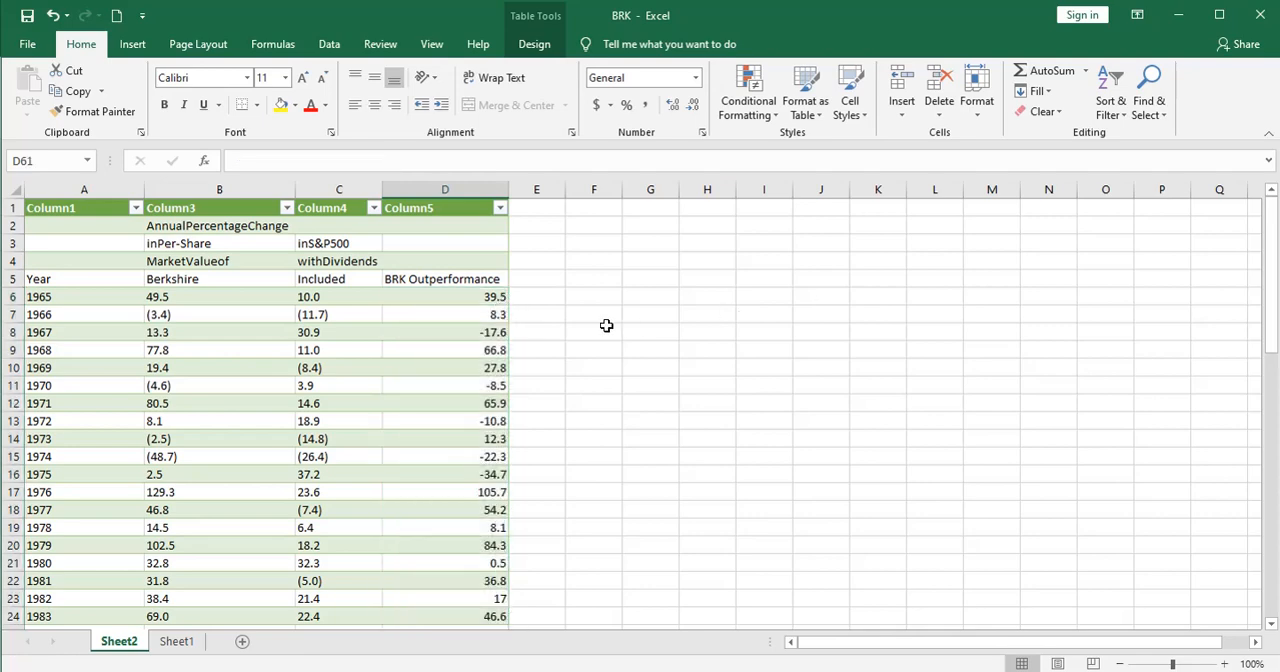
Step: Insert a 2-D clustered column chart of the outperformance values in D6:D60 and title it "BRK Outperformance vs S&P 500"
drag(496, 298, 551, 540)
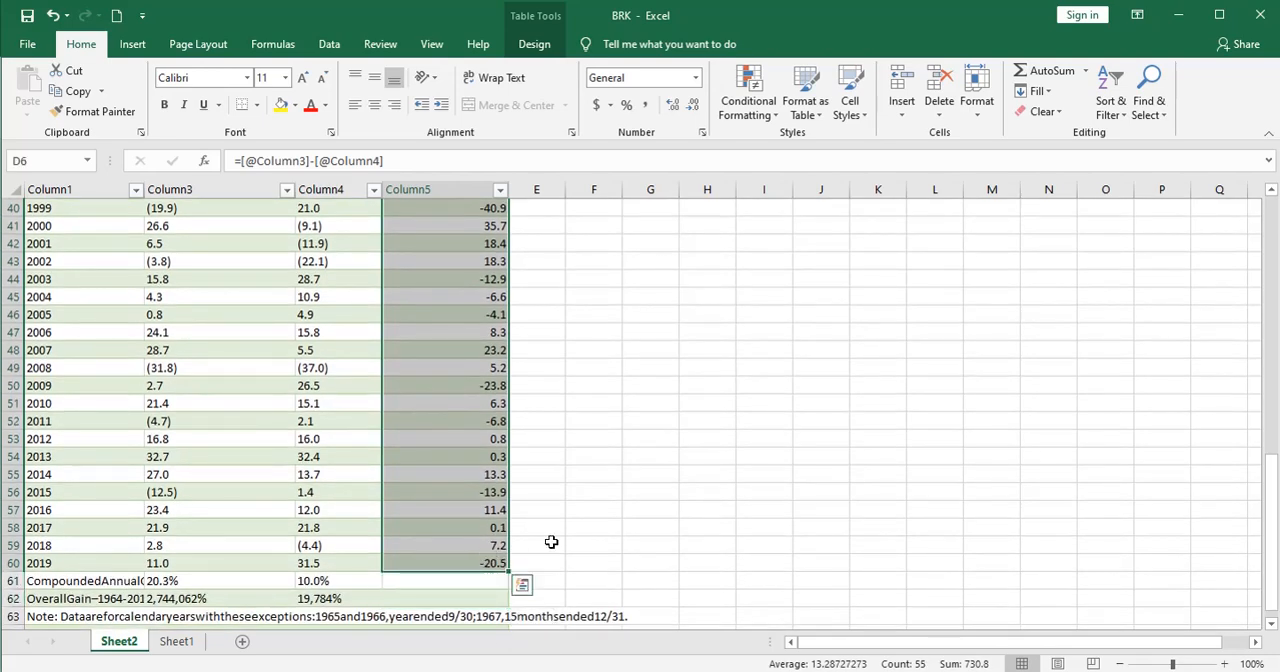
scroll(736, 509, up, 8)
scroll(736, 509, up, 5)
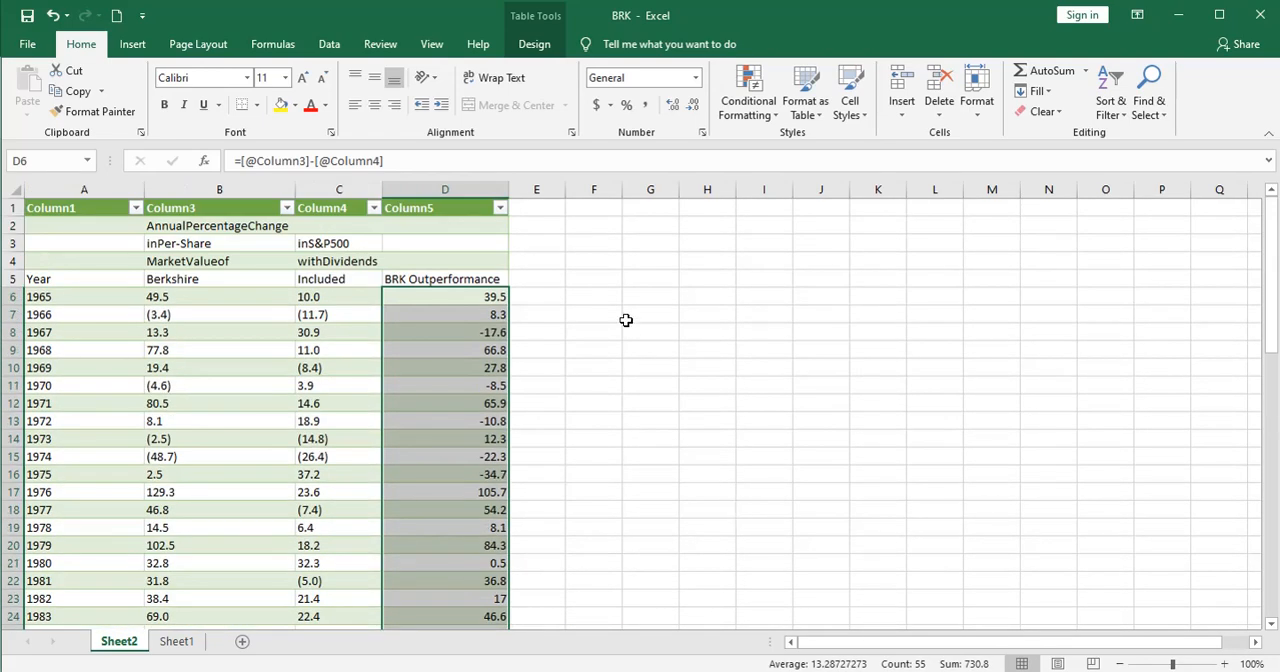
click(138, 47)
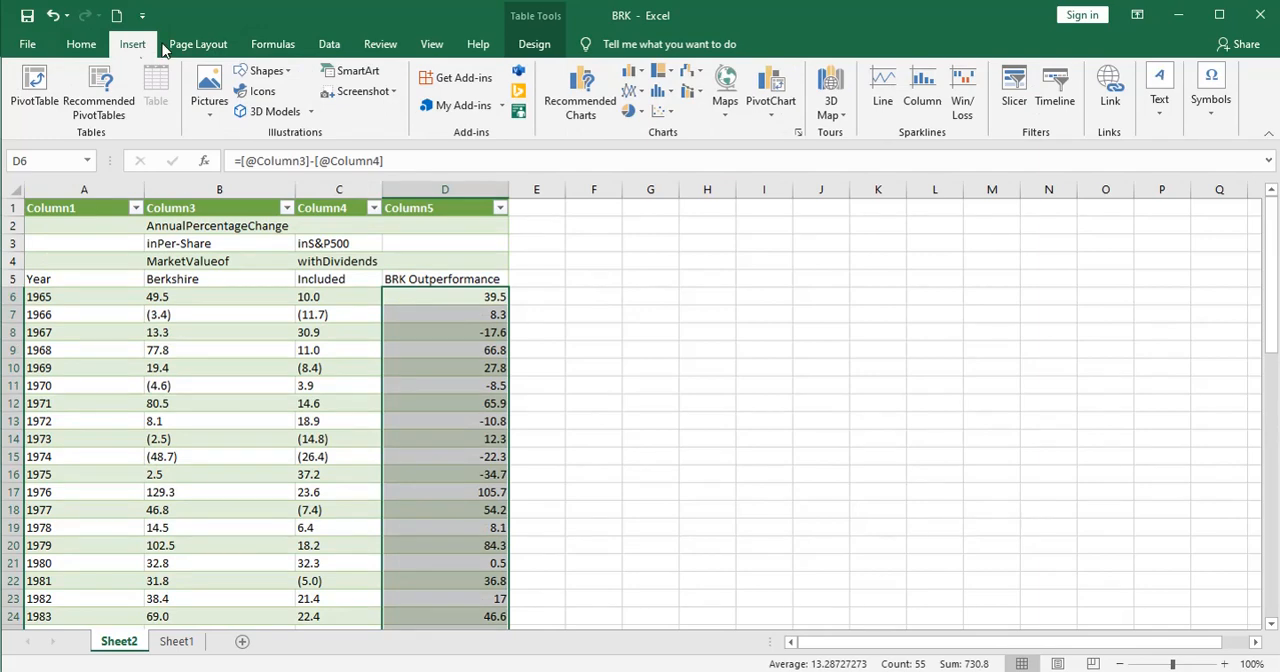
click(632, 72)
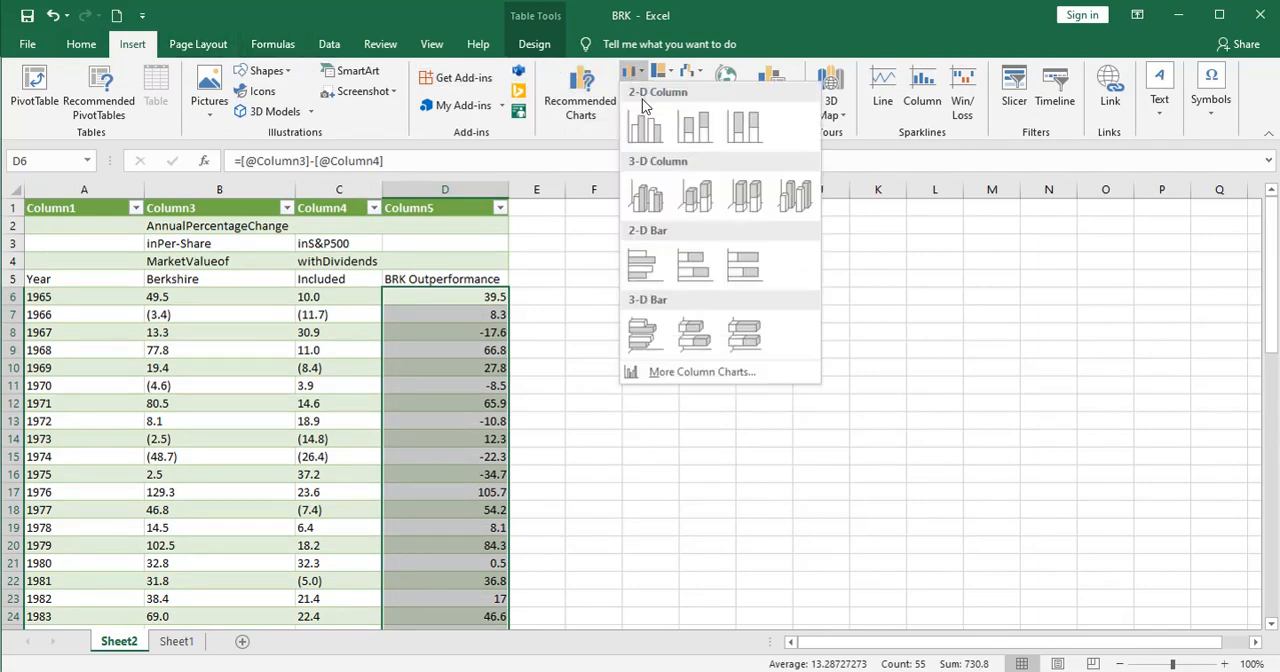
click(645, 125)
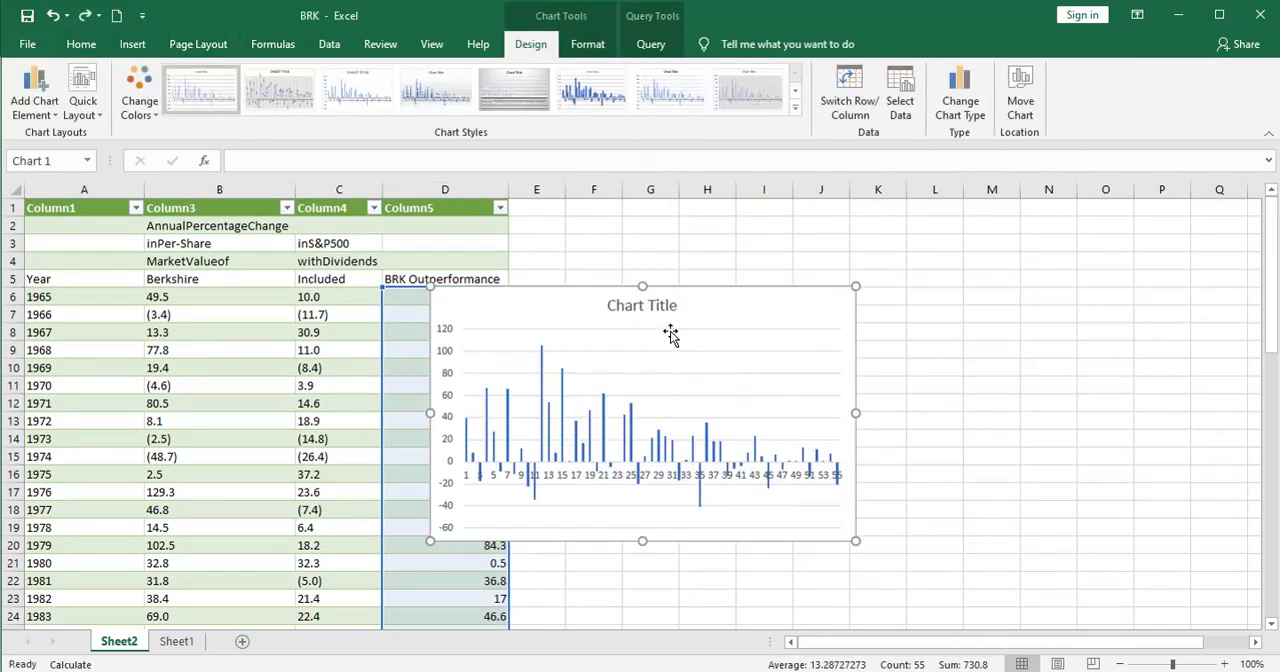
click(660, 305)
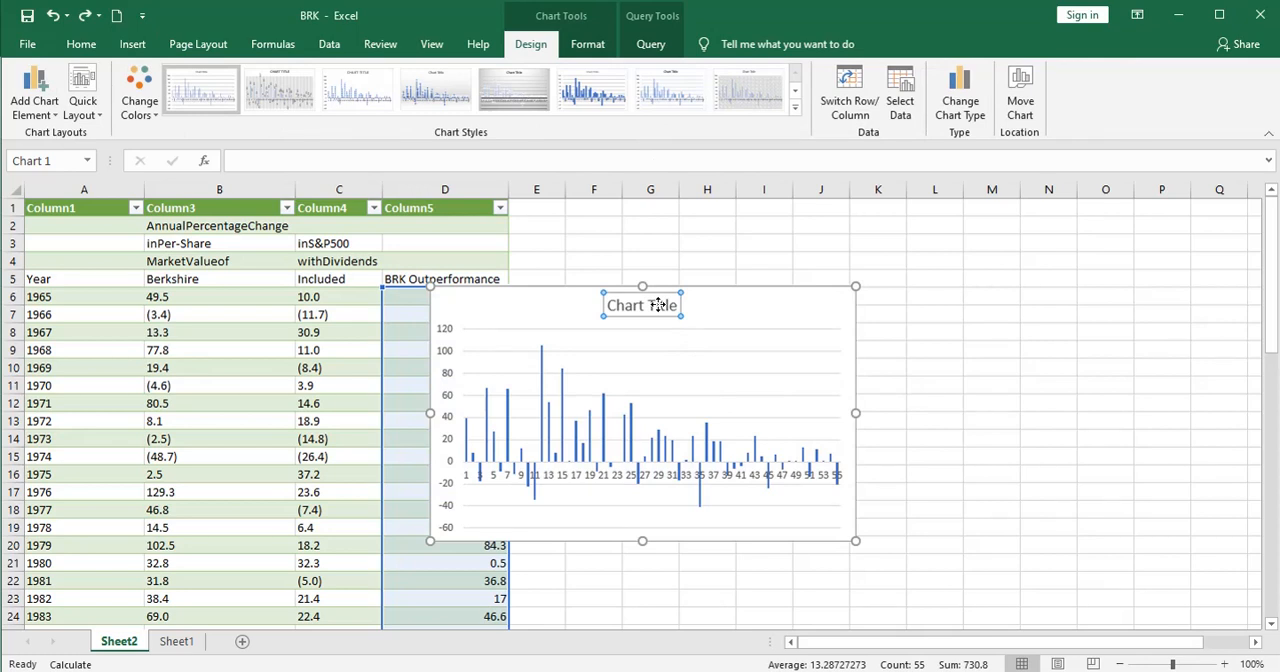
drag(678, 305, 583, 304)
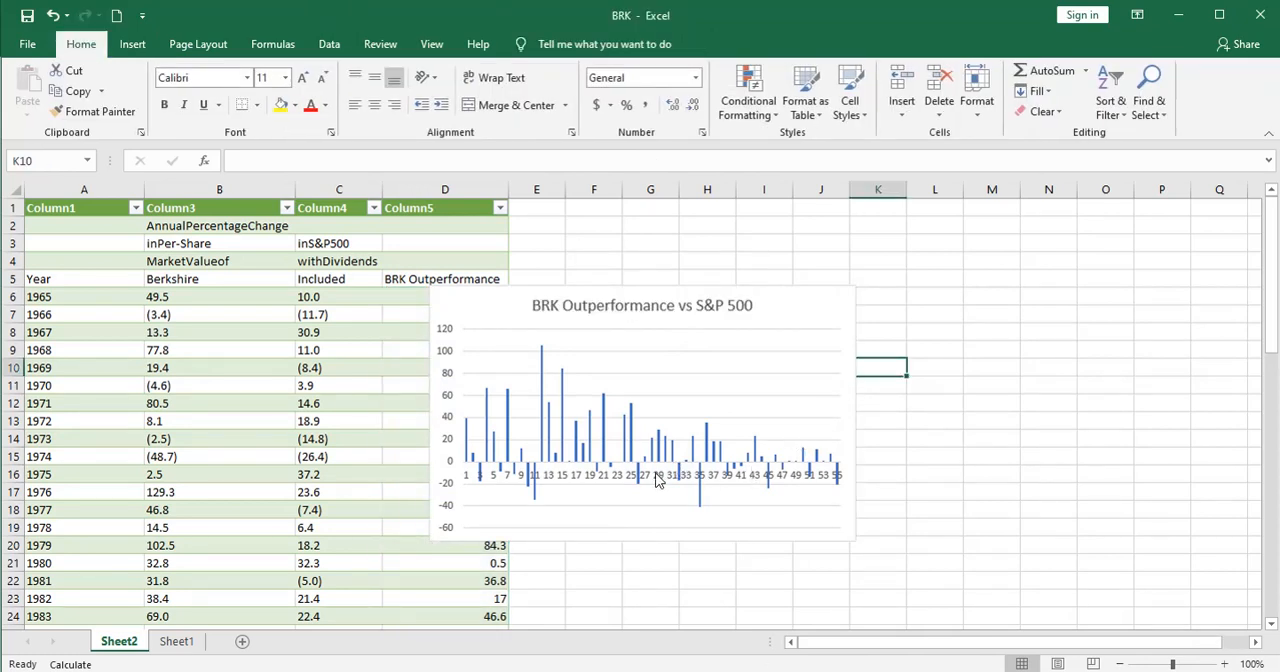
Step: Set the chart's horizontal axis labels to the years in Sheet2 A6:A60
right_click(657, 478)
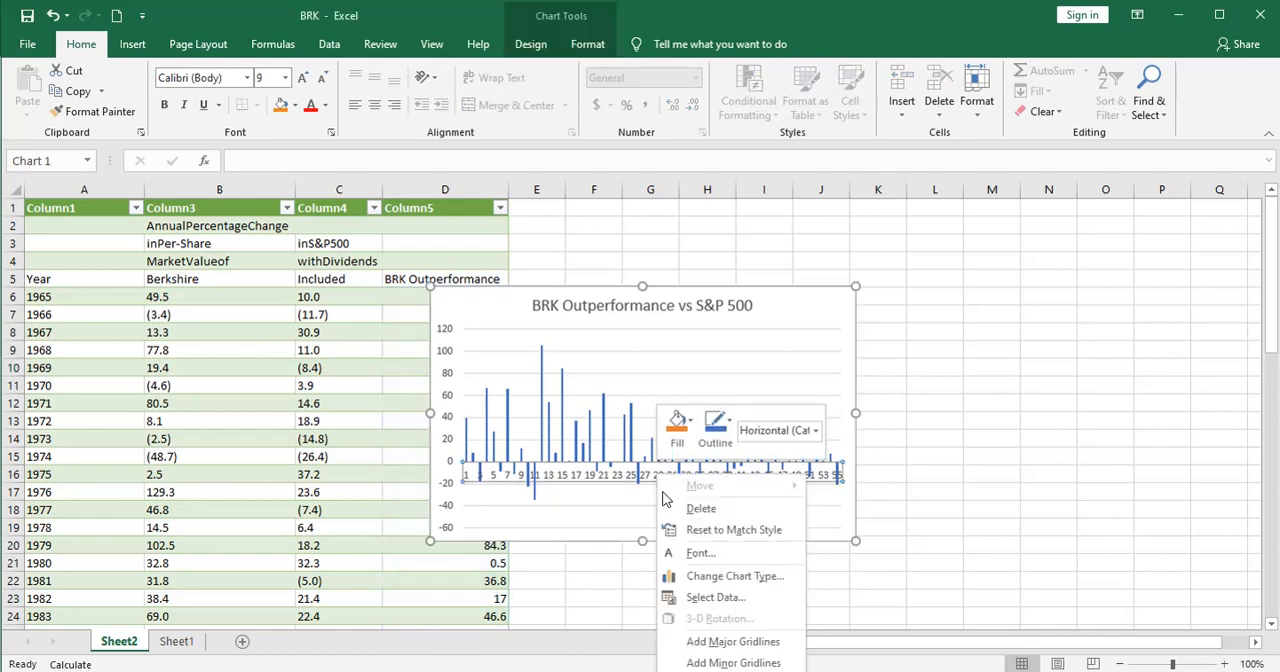
click(712, 598)
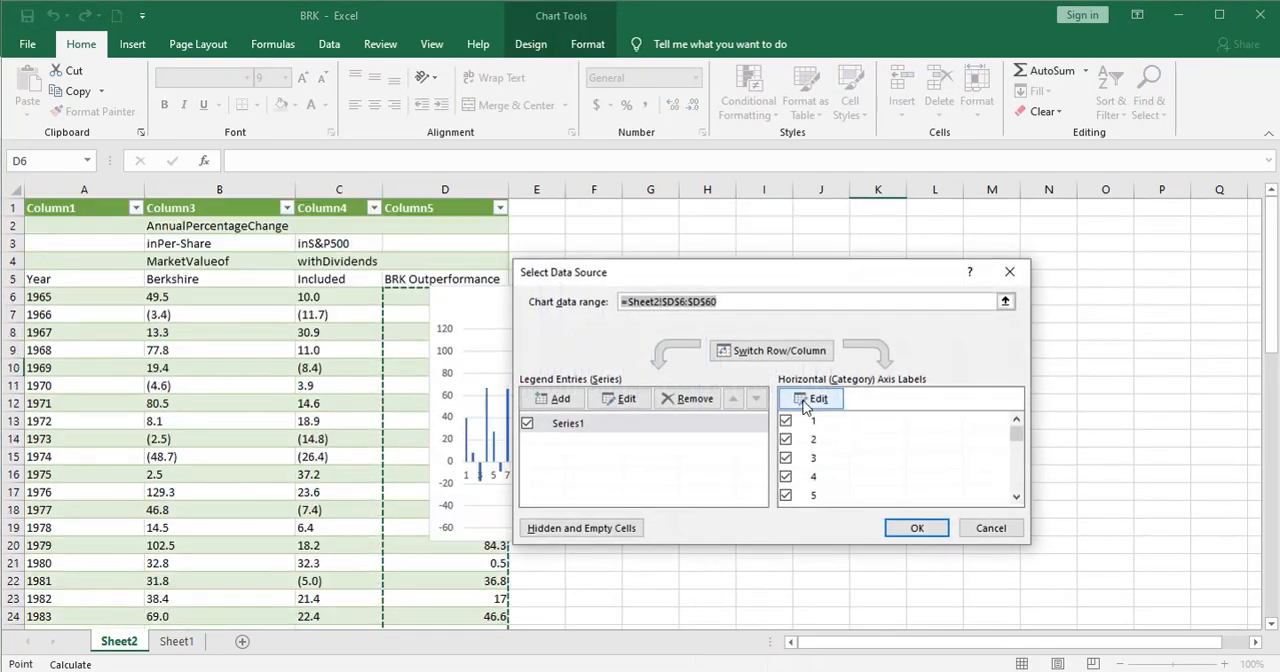
click(812, 398)
click(809, 410)
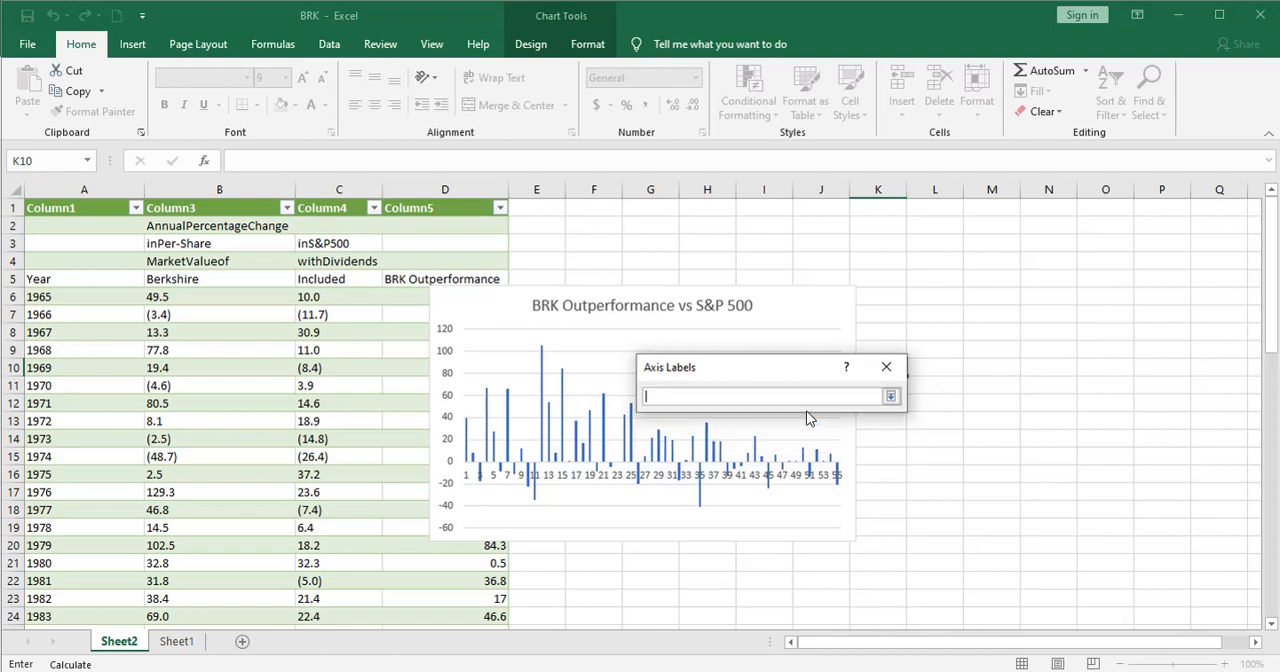
click(95, 298)
drag(95, 298, 77, 530)
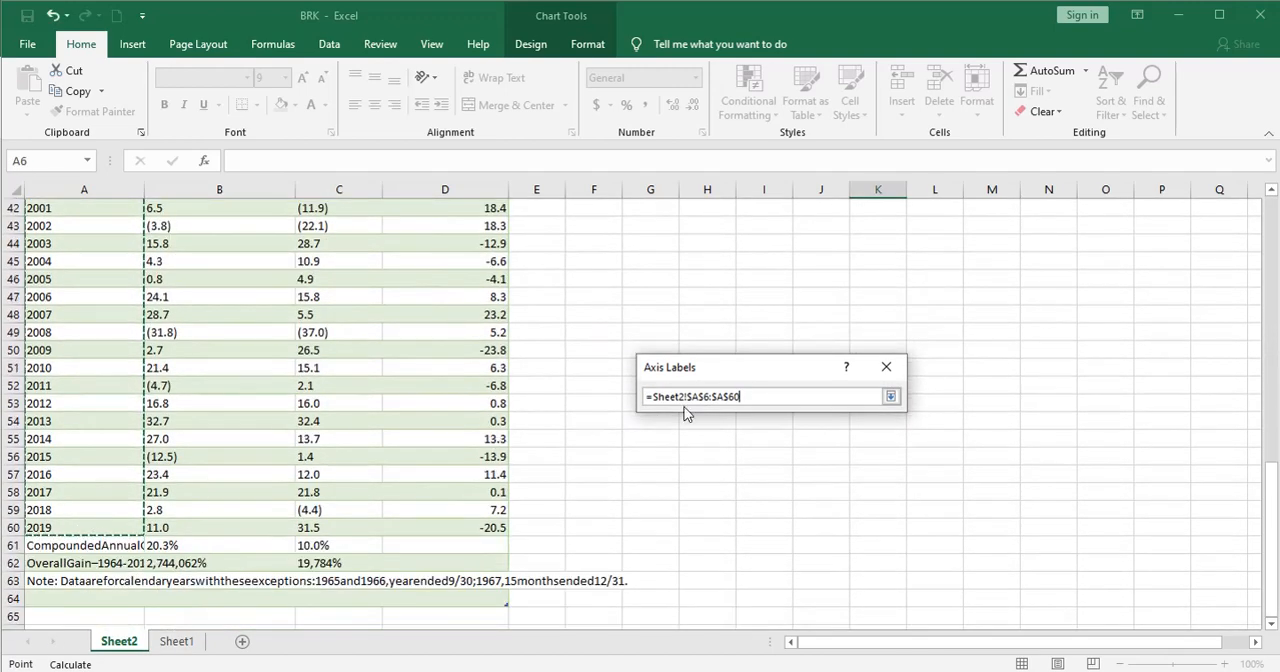
click(890, 396)
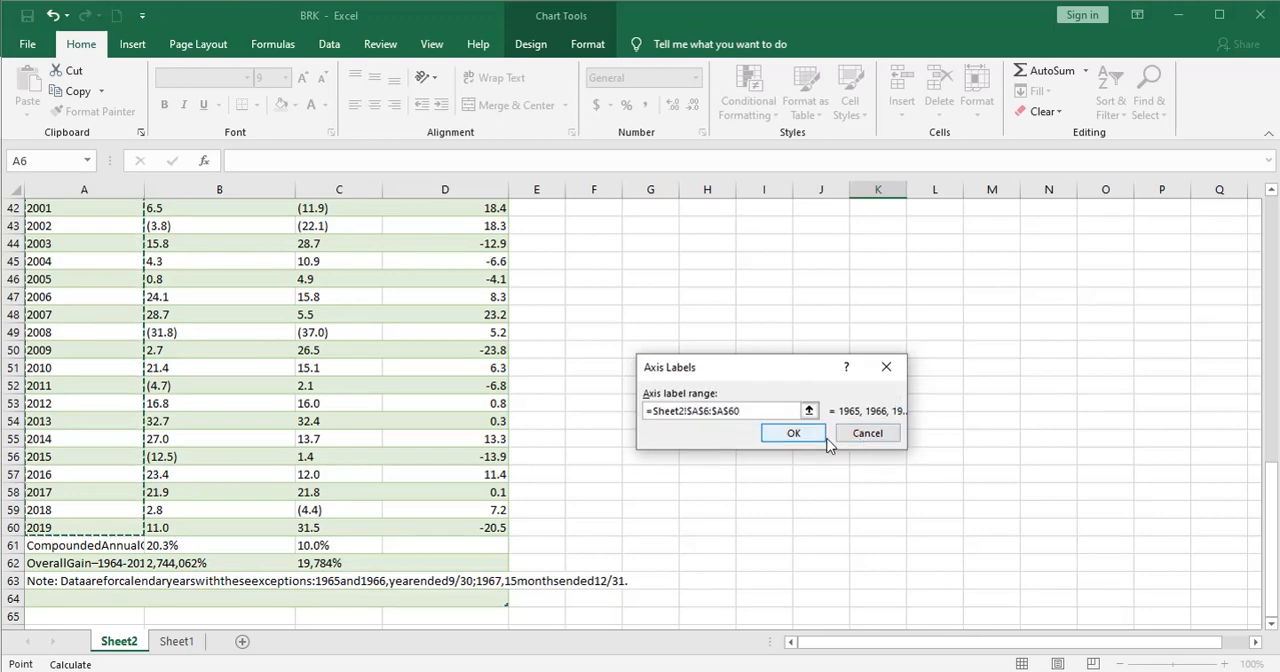
click(793, 433)
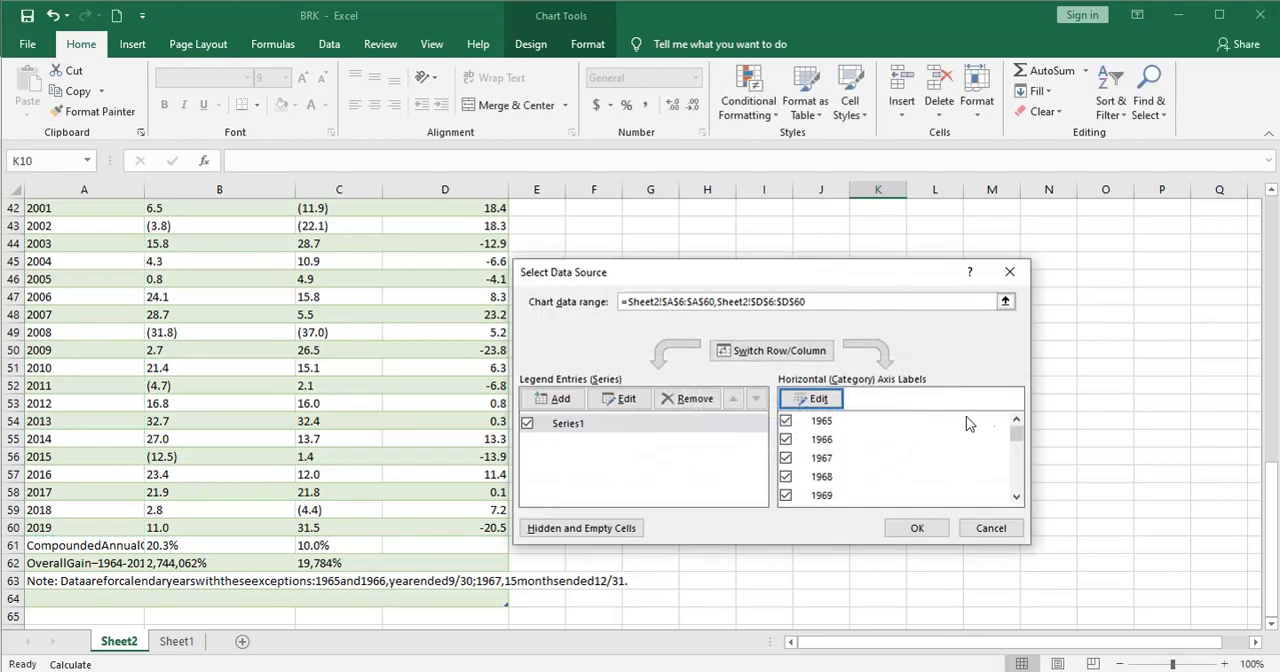
click(912, 527)
Step: Enlarge the chart so it spans roughly columns C to Q and rows 2 to 23
drag(1274, 494, 1272, 232)
drag(856, 287, 1217, 230)
drag(359, 562, 300, 604)
Step: Rotate the year labels on the chart's horizontal axis to a custom angle of -59°
click(708, 505)
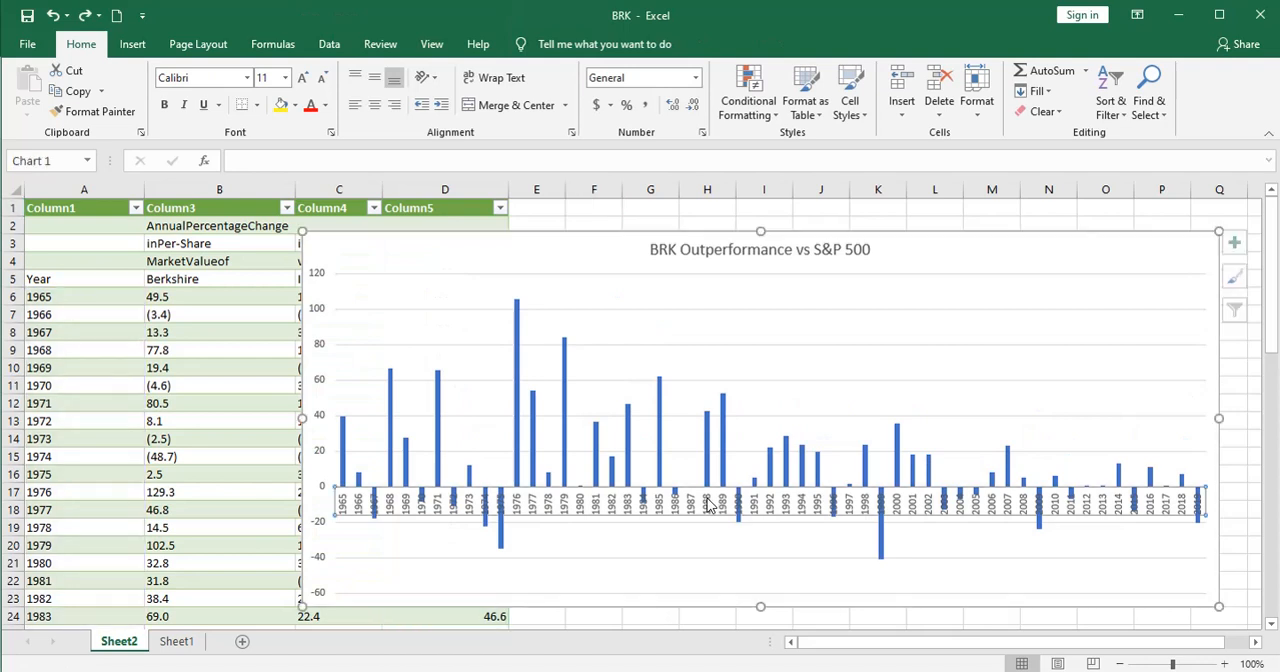
right_click(708, 505)
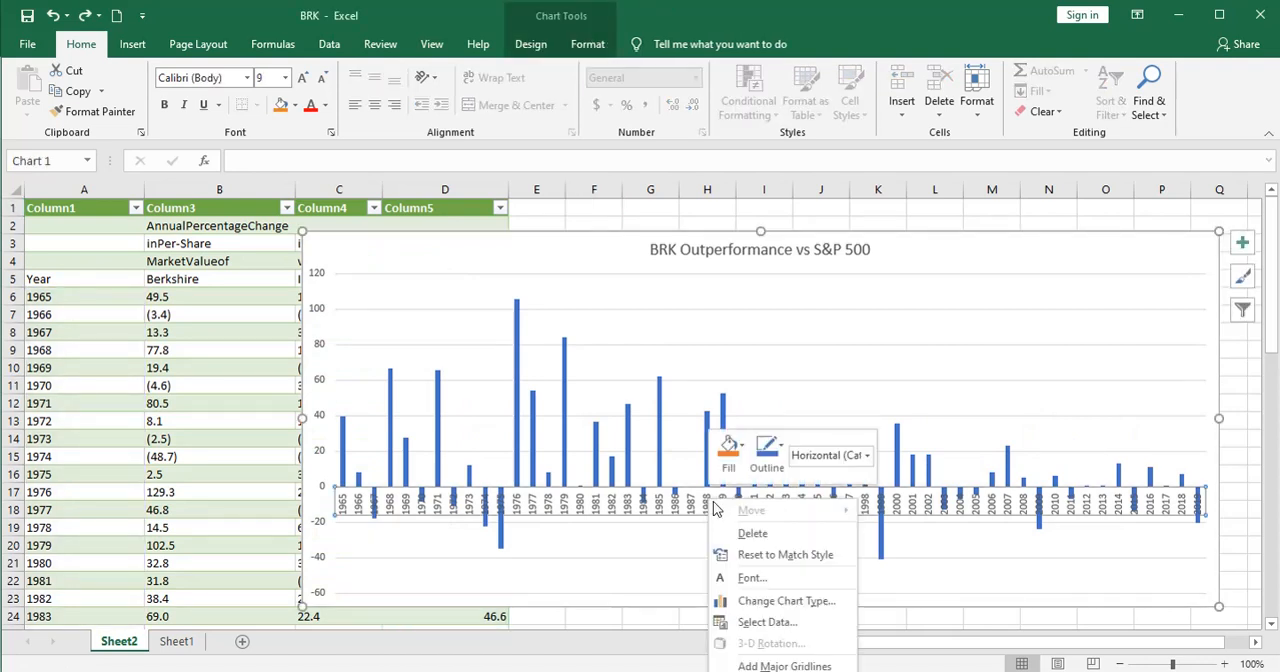
click(768, 671)
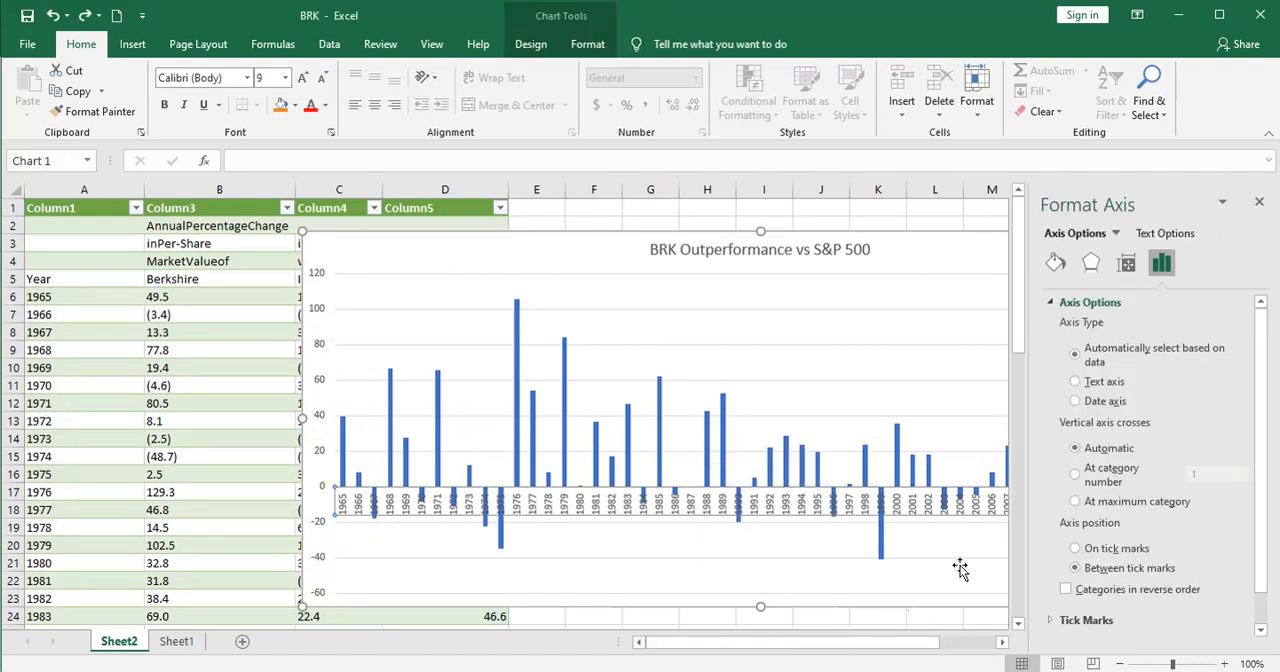
click(1160, 234)
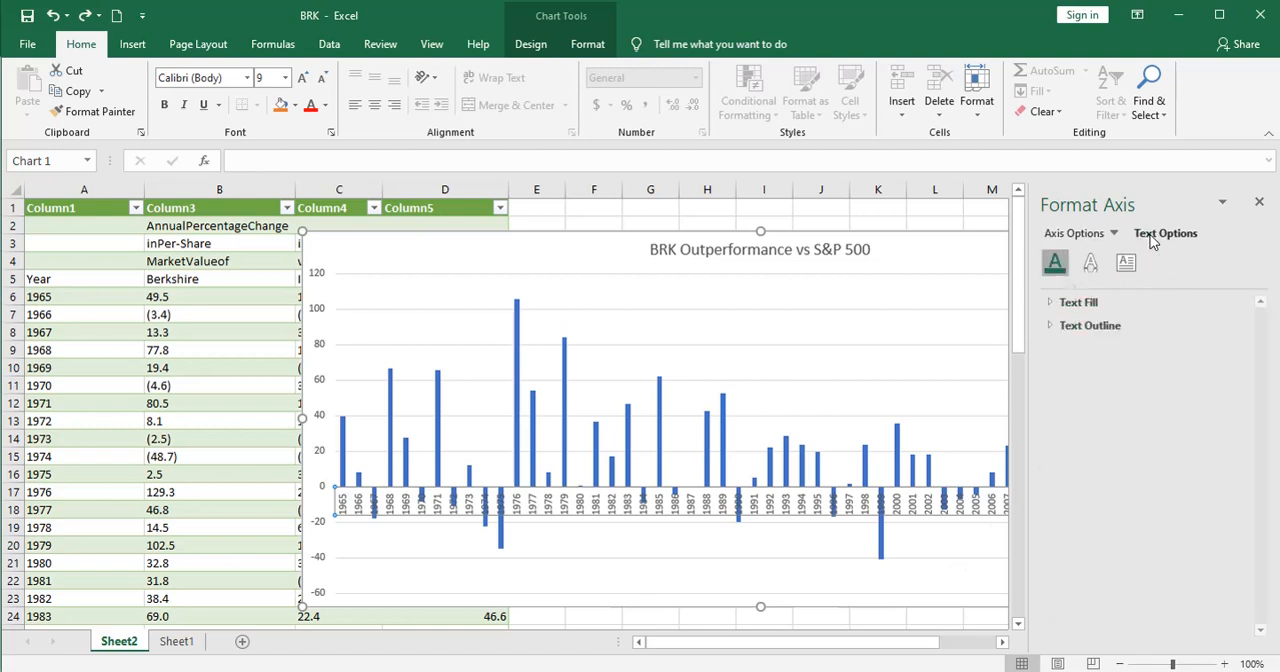
click(1126, 262)
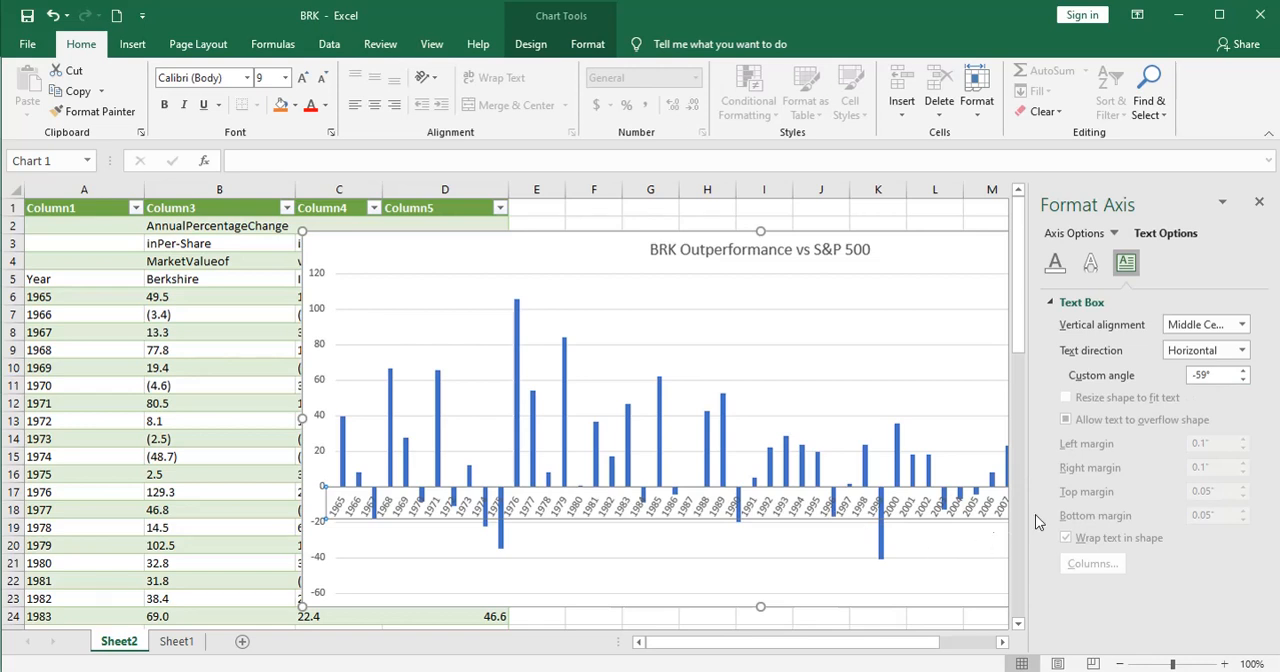
click(1259, 202)
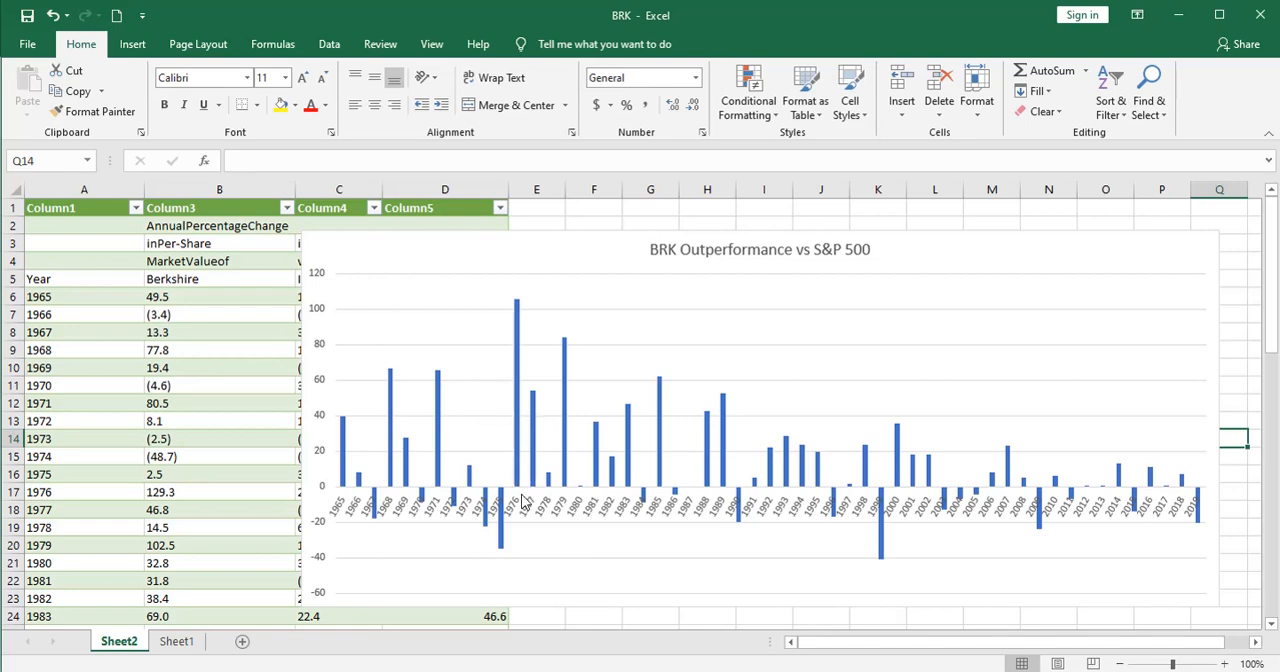
Step: Reposition the chart slightly on the worksheet, keeping it over roughly columns C to Q
click(372, 256)
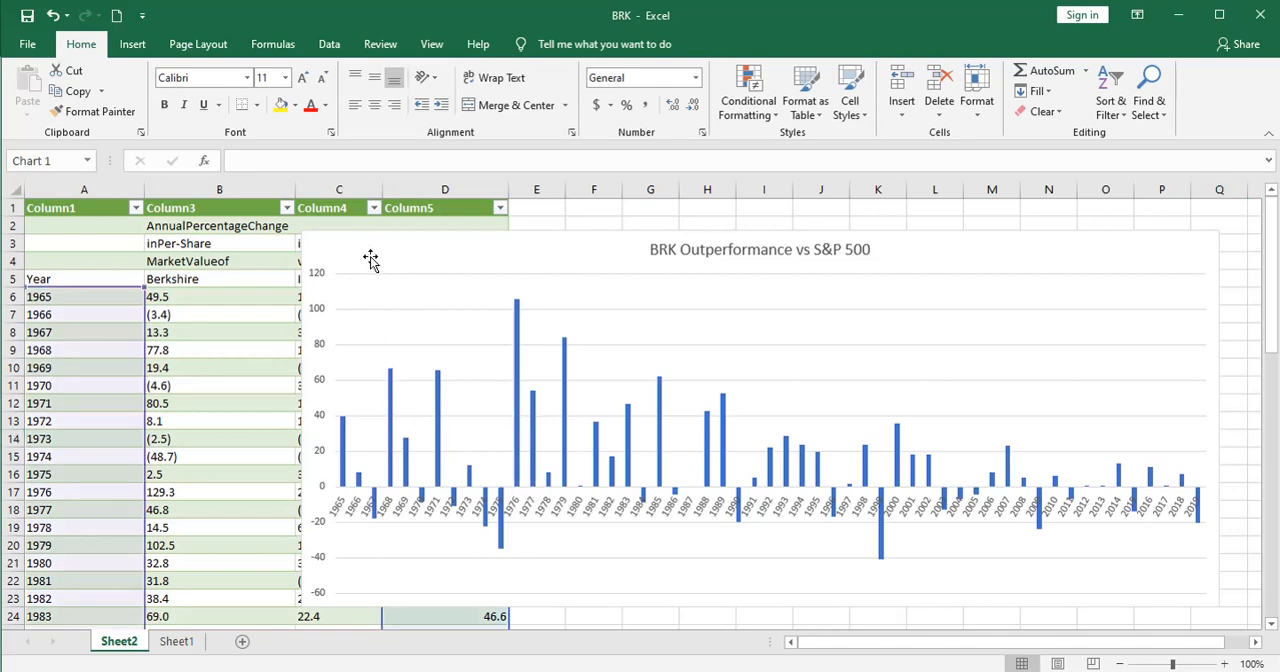
drag(372, 256, 426, 249)
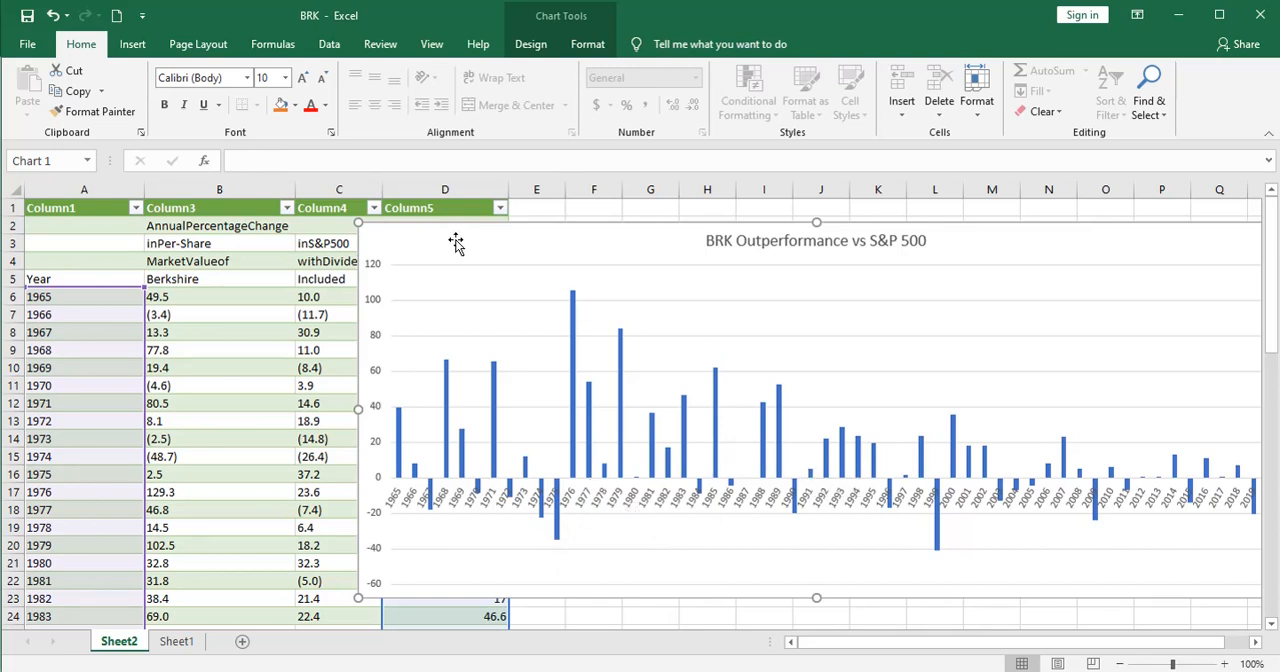
drag(461, 240, 410, 244)
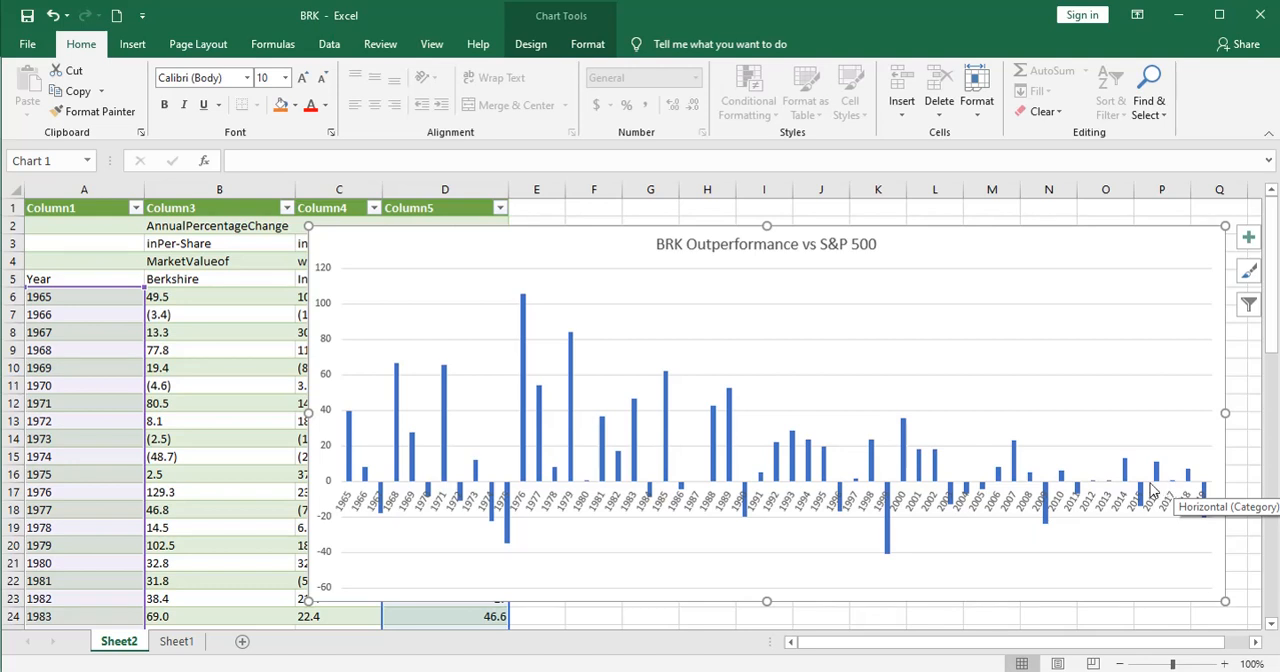
Step: Add a linear trendline to the outperformance columns in the chart and close its formatting options
click(907, 443)
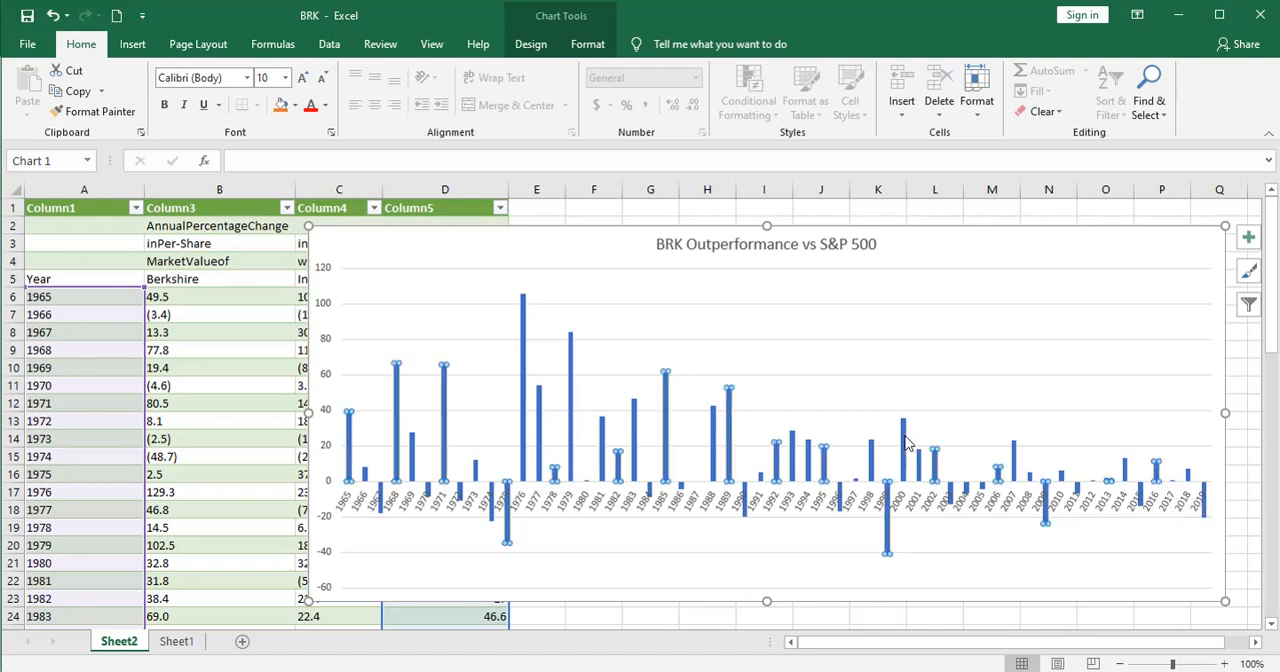
right_click(906, 442)
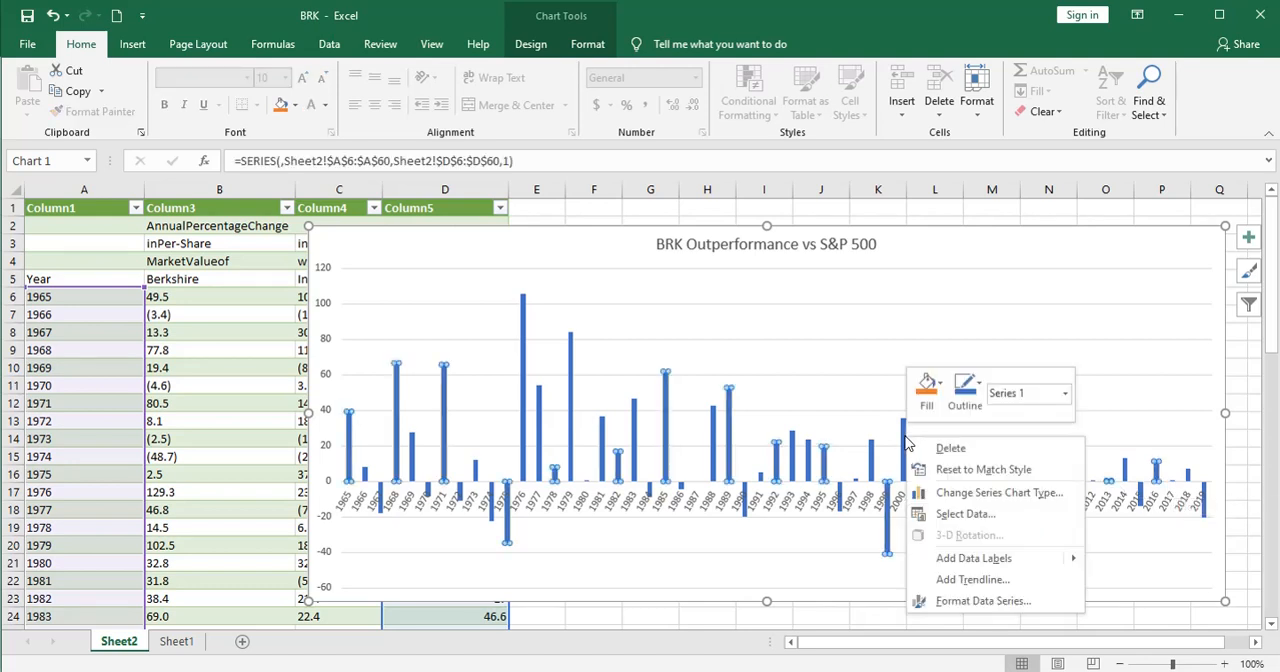
click(965, 580)
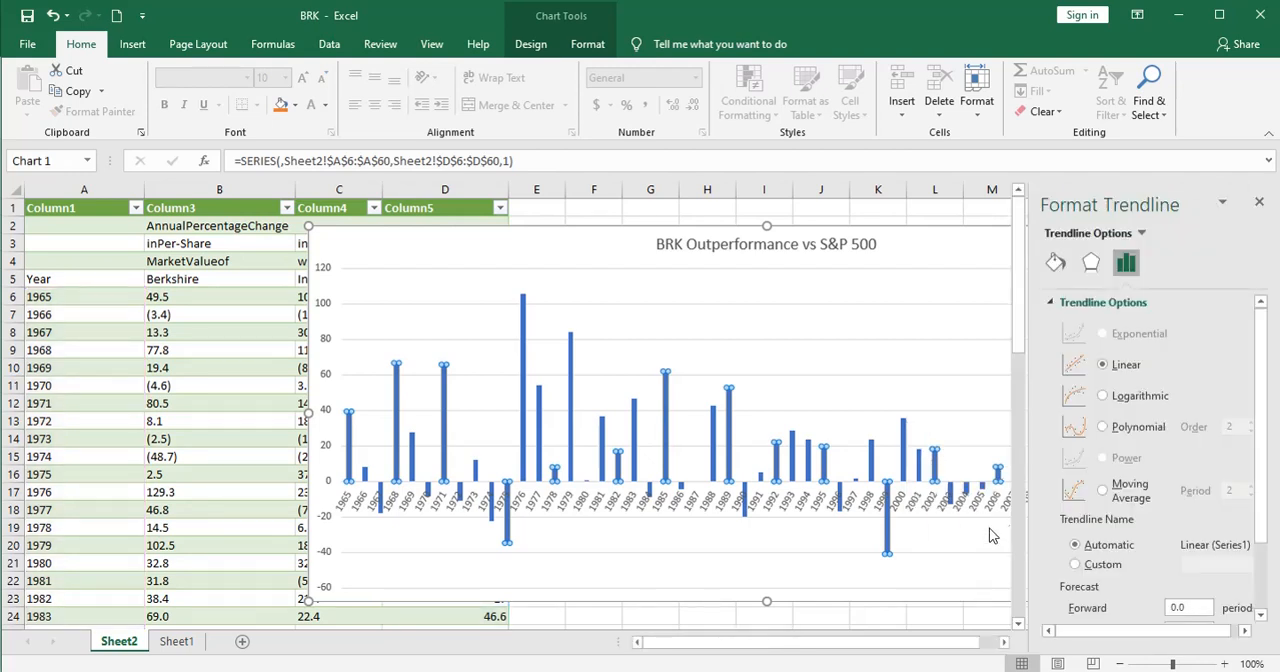
click(1114, 367)
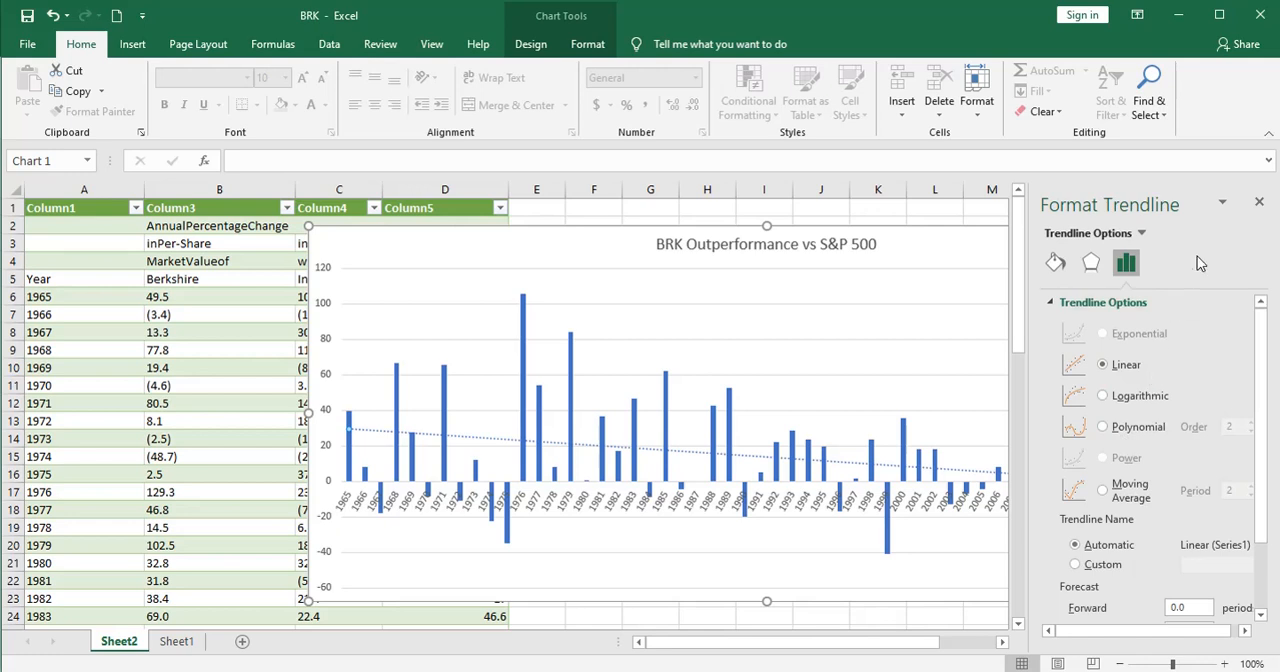
click(1260, 202)
key(Escape)
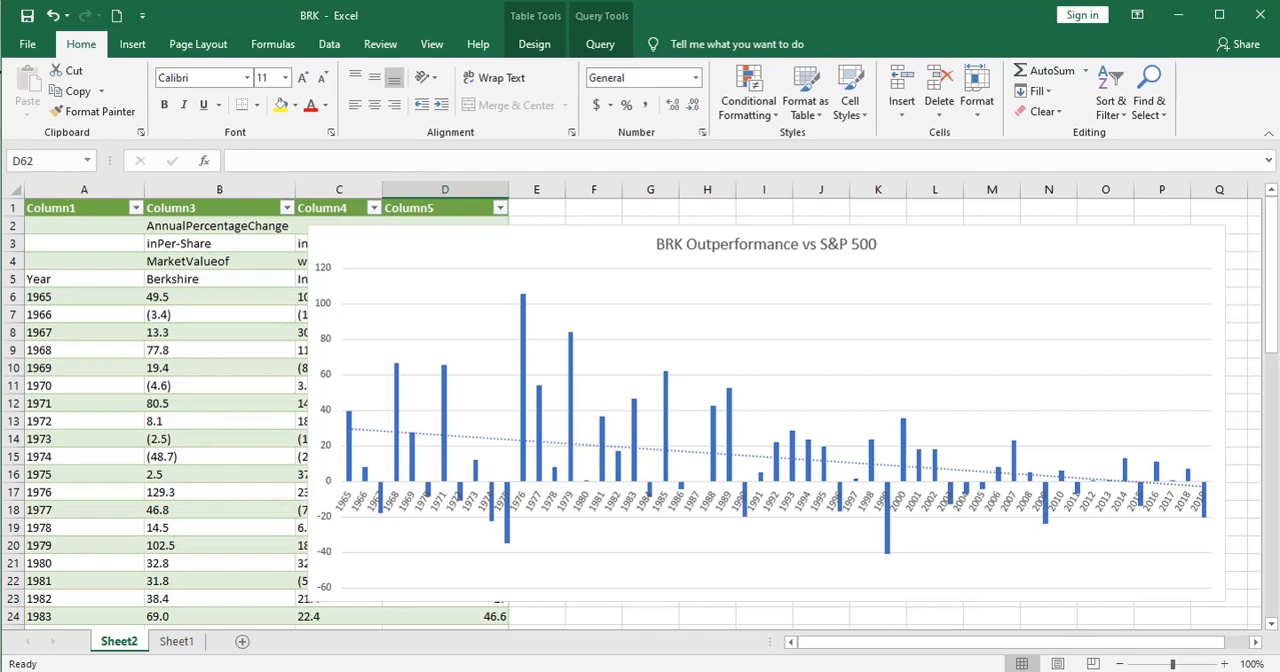
Step: Switch to the browser's Yahoo Finance page and compare the year-to-date performance of BRK-A with the S&P 500
key(alt+Tab)
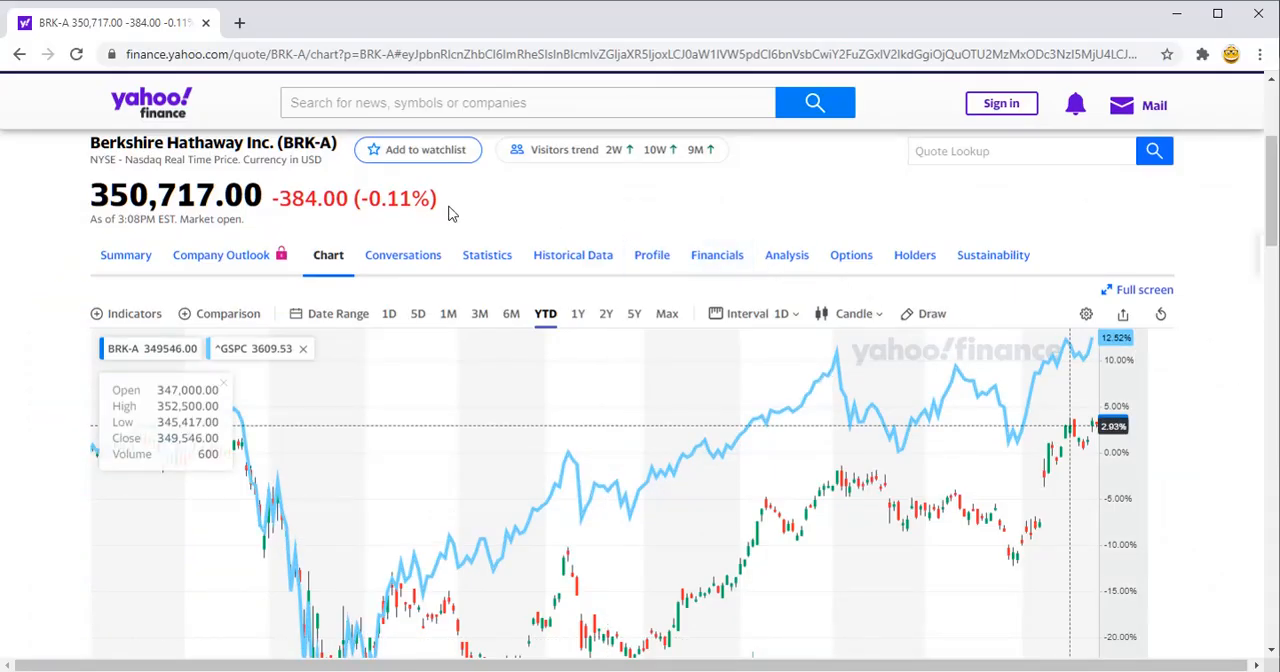
scroll(38, 378, down, 2)
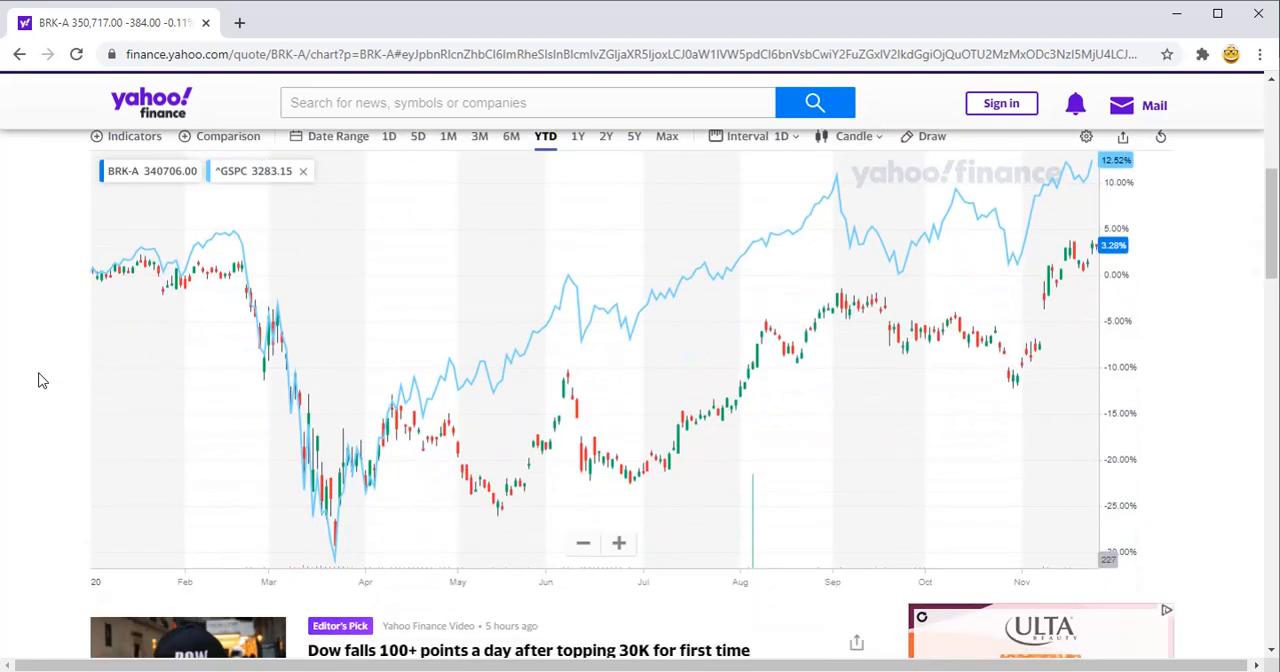
scroll(42, 381, up, 1)
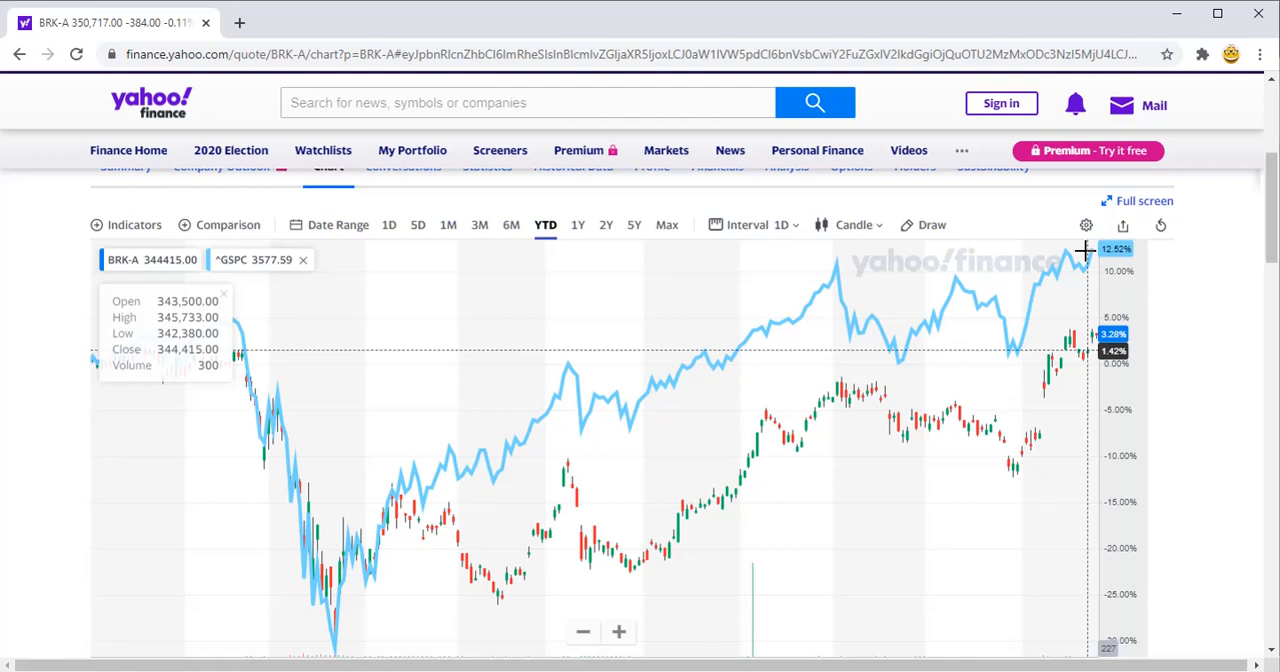
Step: Switch back to Excel and enter -10 in D61, below the 2019 outperformance value
key(alt+Tab)
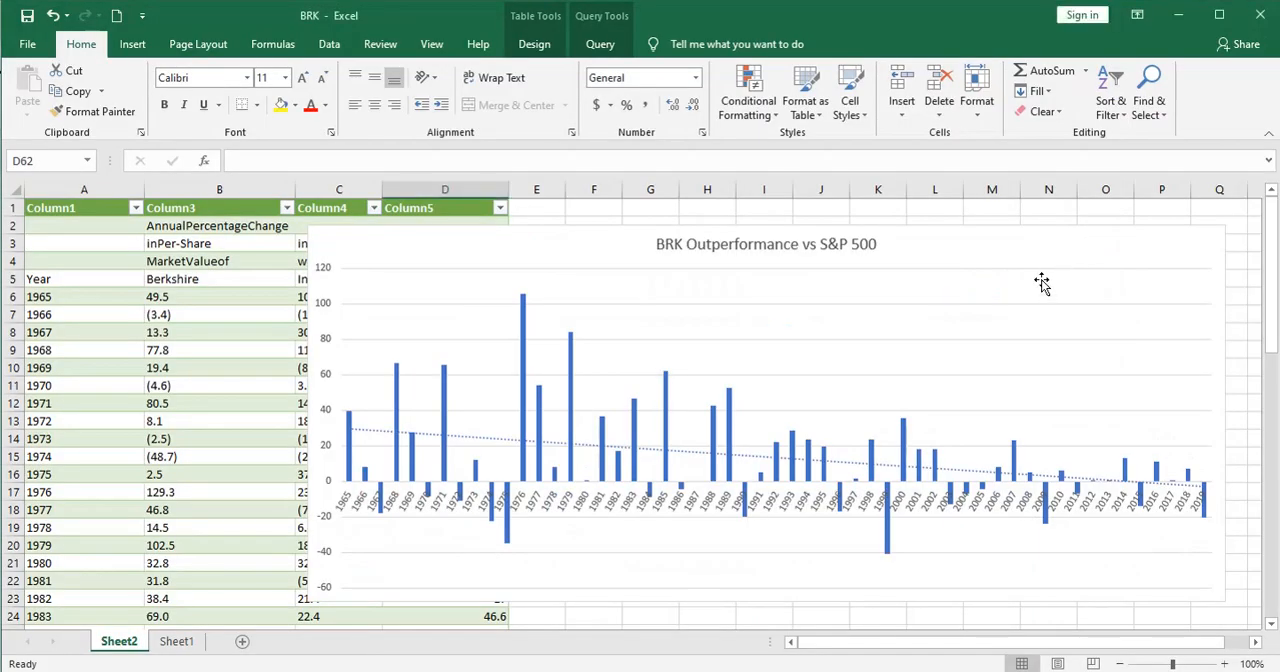
scroll(160, 495, down, 1)
scroll(160, 495, down, 13)
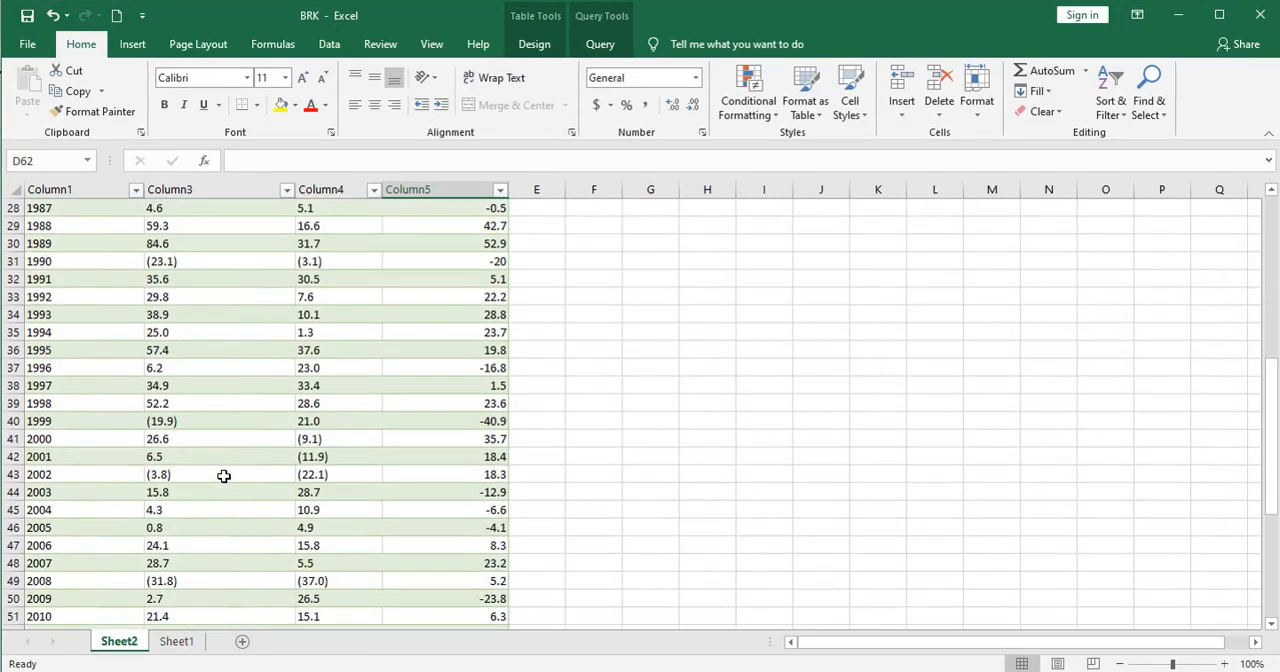
click(480, 528)
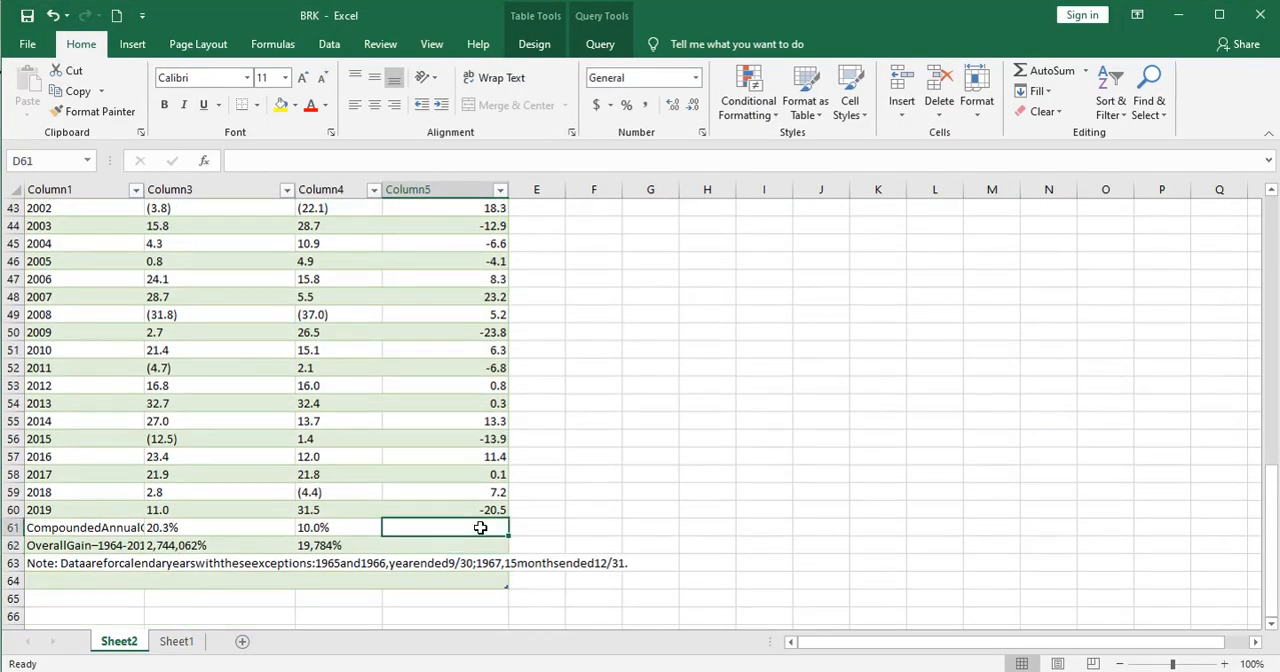
text(-10)
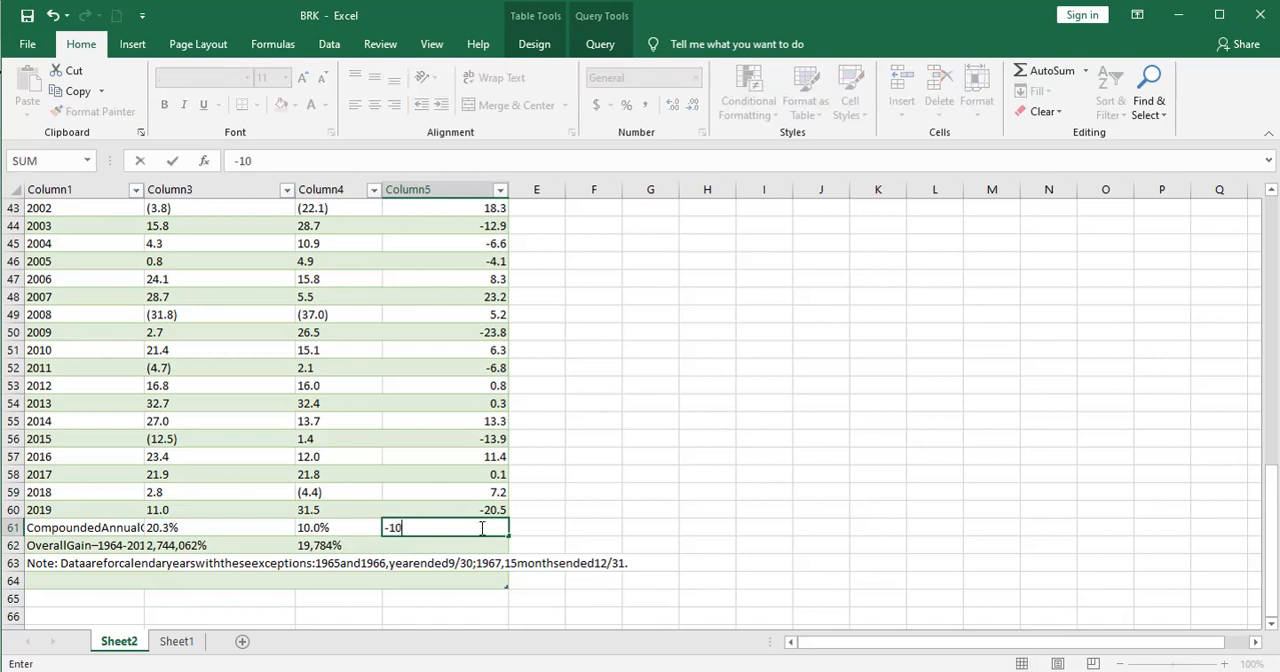
key(Return)
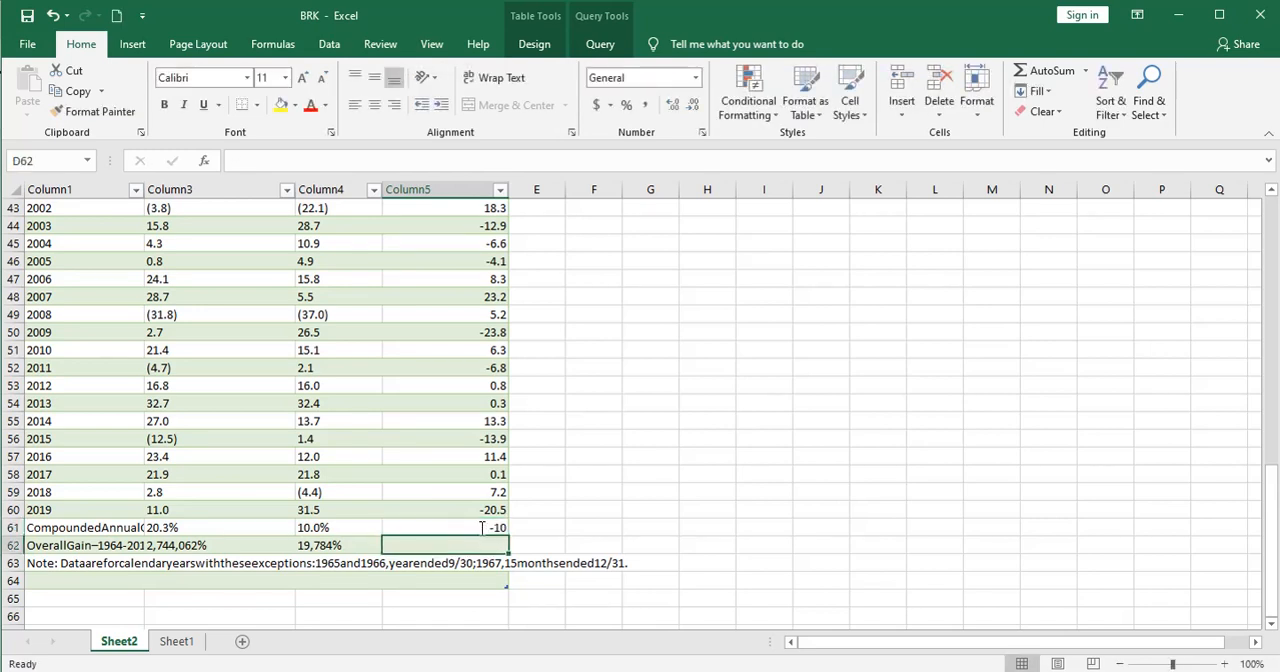
Step: Select D52:D61, from 2011 through the -10 entry, to check the average outperformance
click(467, 367)
drag(467, 367, 480, 525)
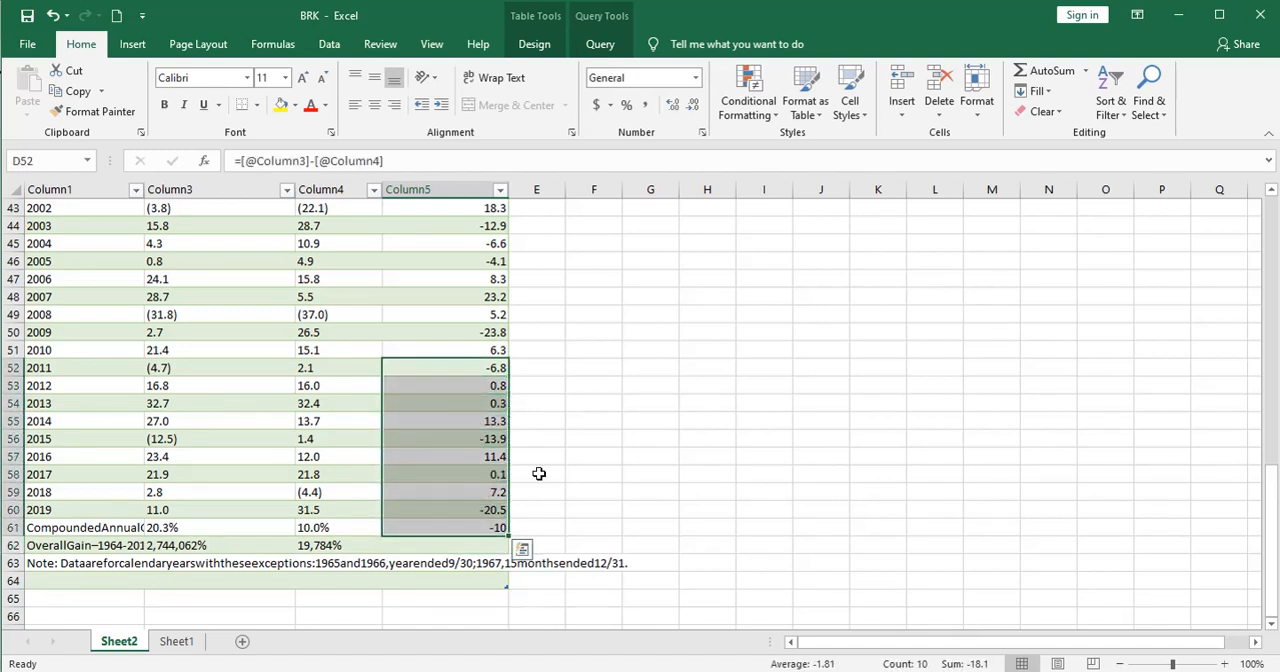
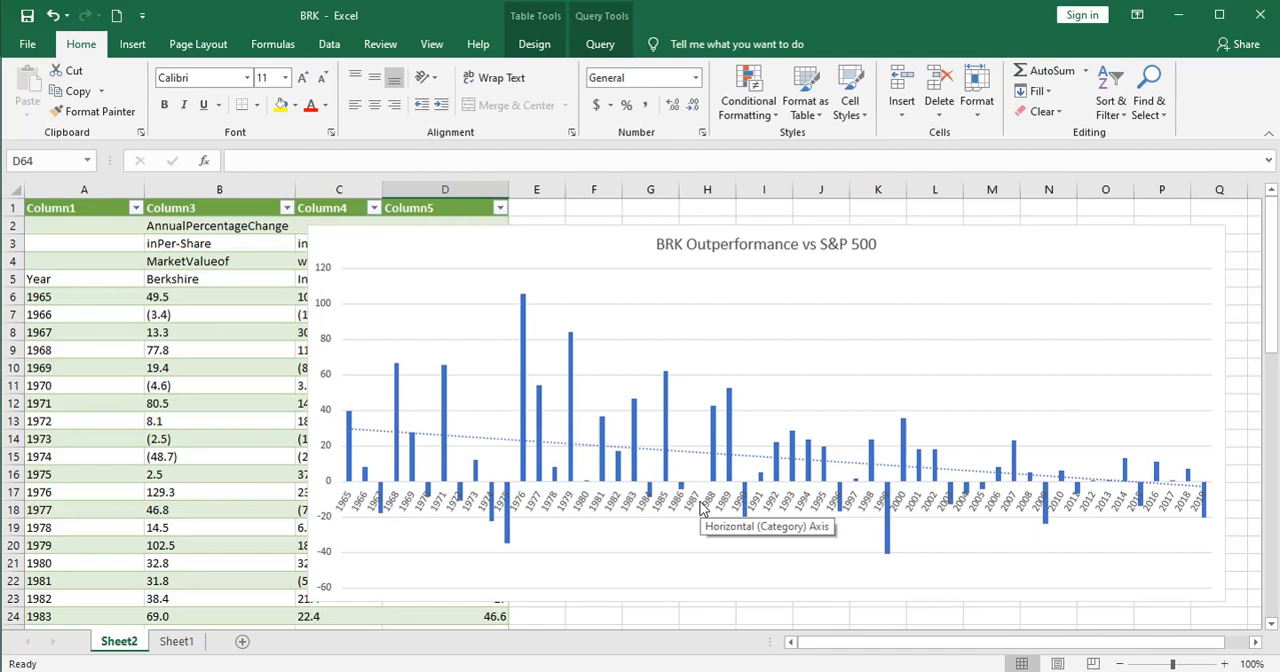
Step: Switch to the annual report PDF in the browser, review the table of largest common stock investments, and return to Excel
key(alt+Tab)
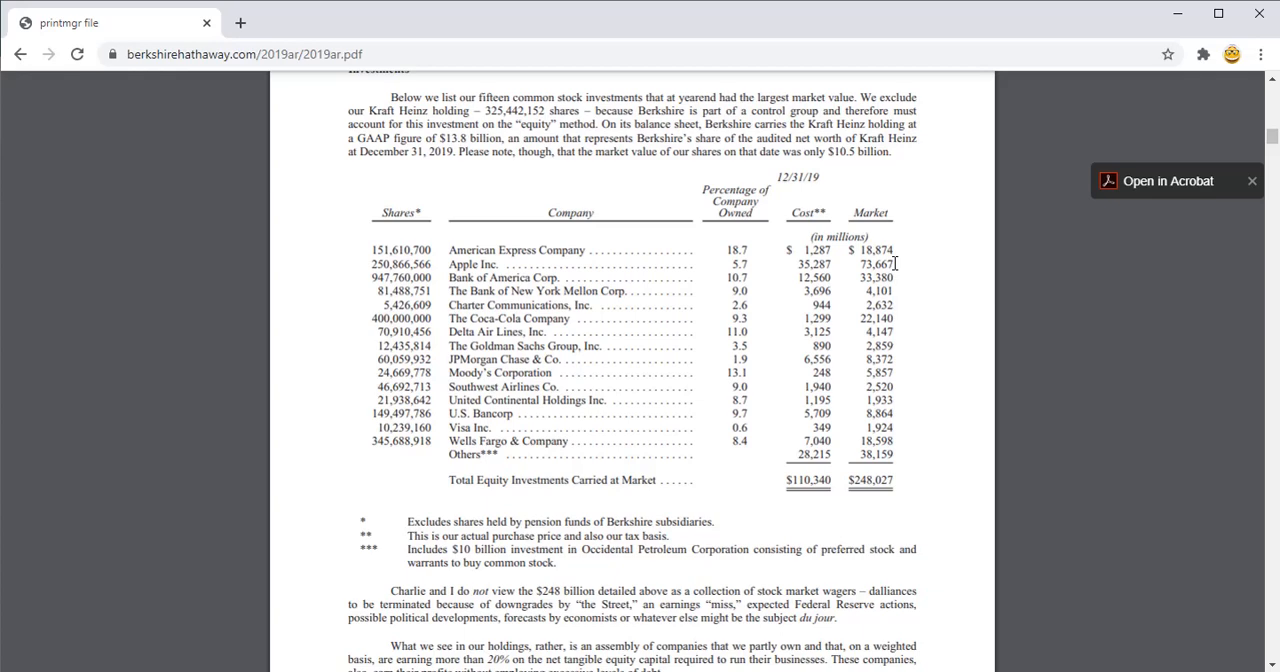
key(alt+Tab)
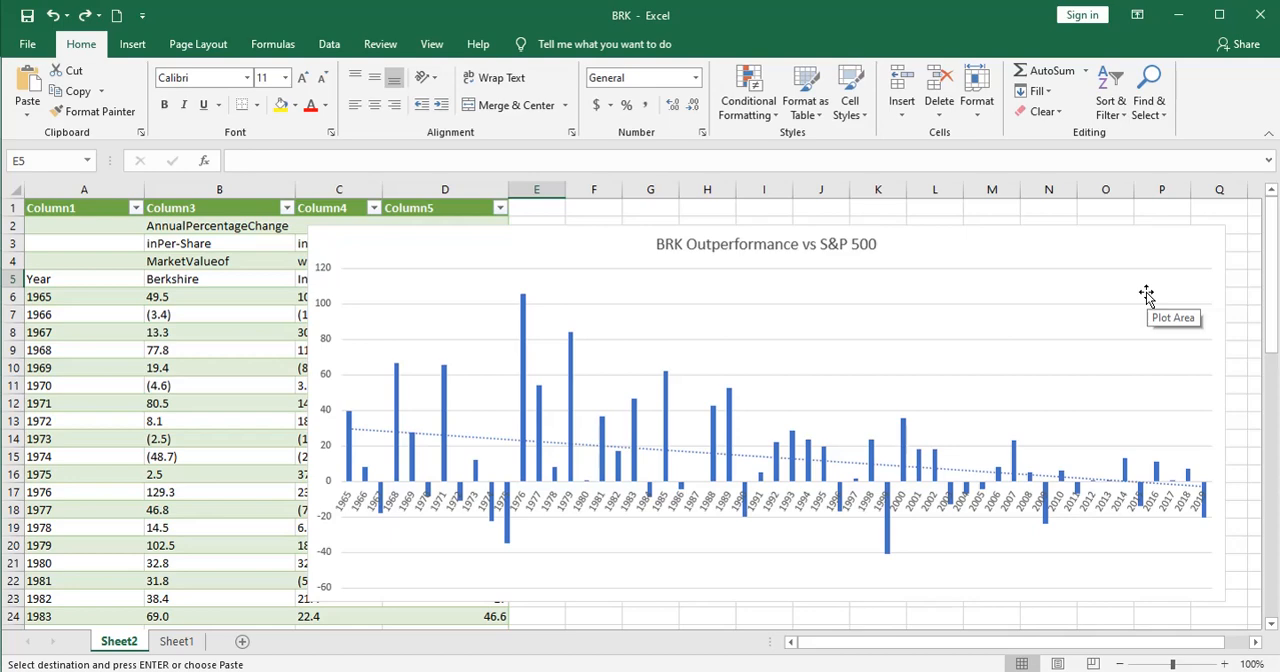
Step: Move the chart clear of column E, widen that column, and paste the heading "Growth of $12.50" into E5
click(430, 250)
drag(430, 250, 778, 256)
click(549, 277)
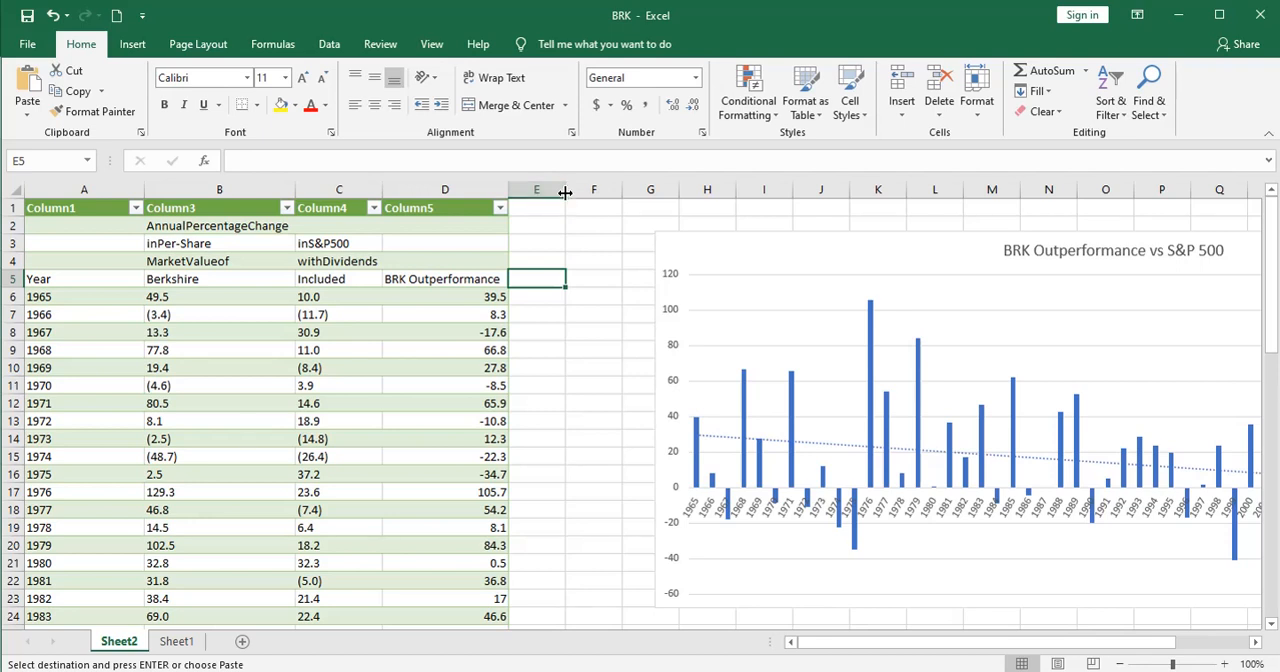
drag(566, 193, 620, 190)
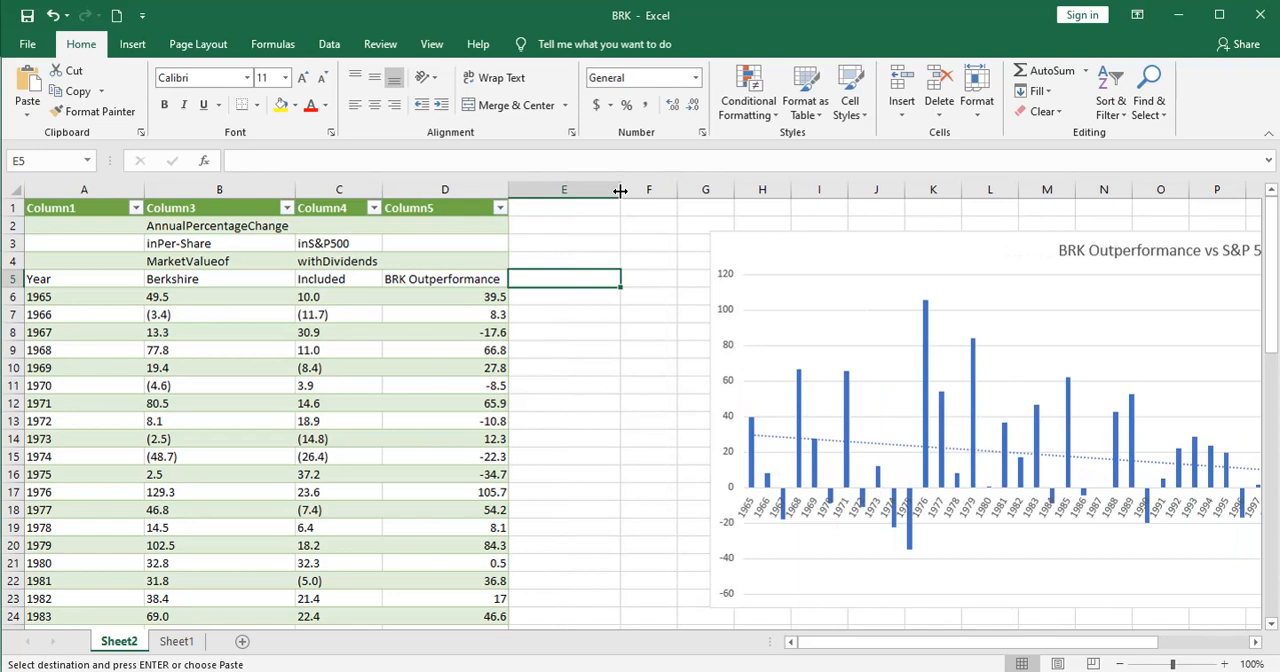
text(Growth of $12.50)
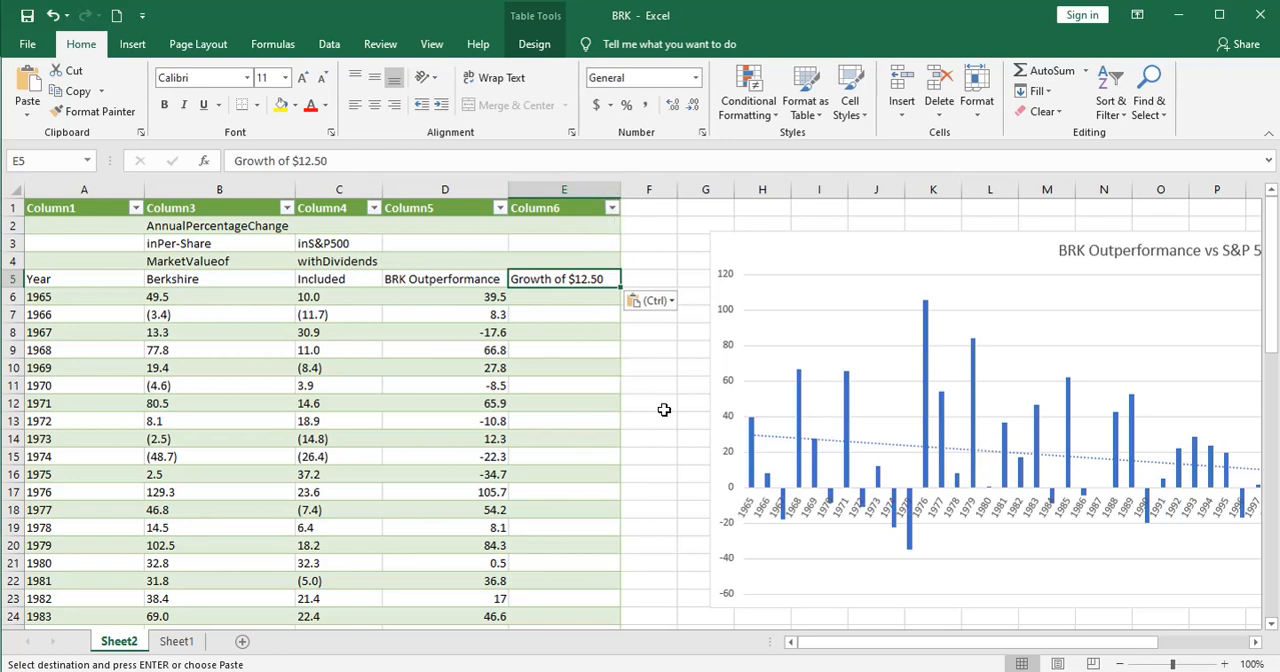
click(557, 297)
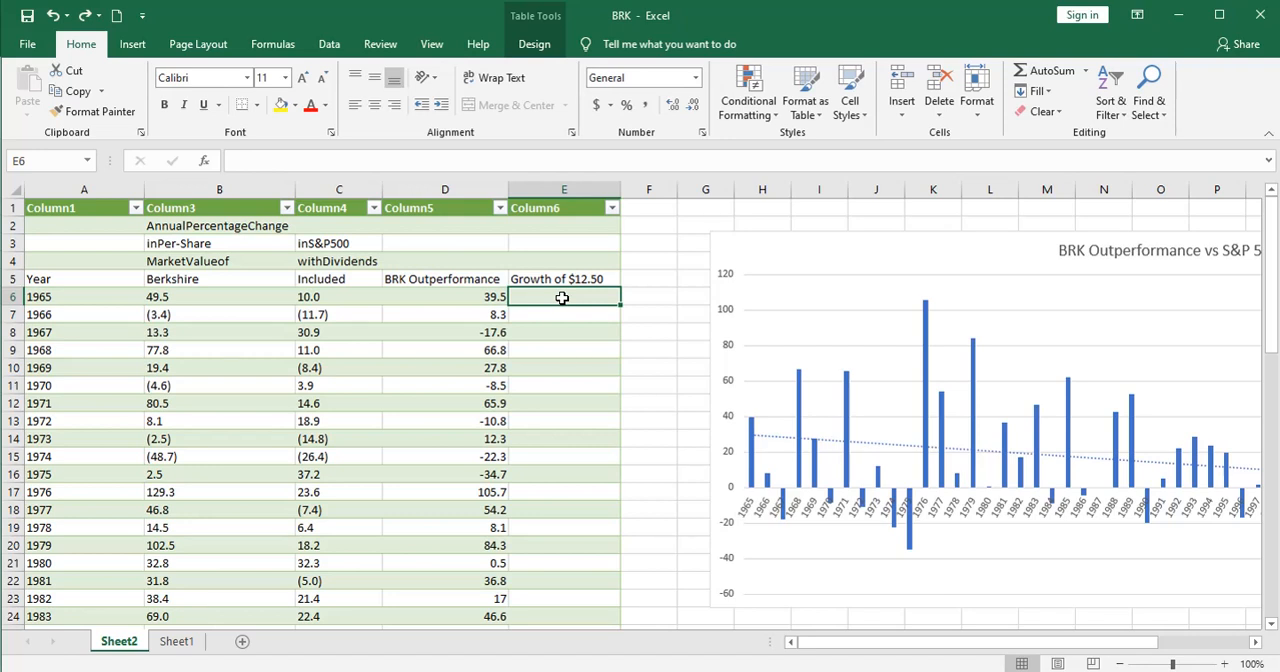
text(=)
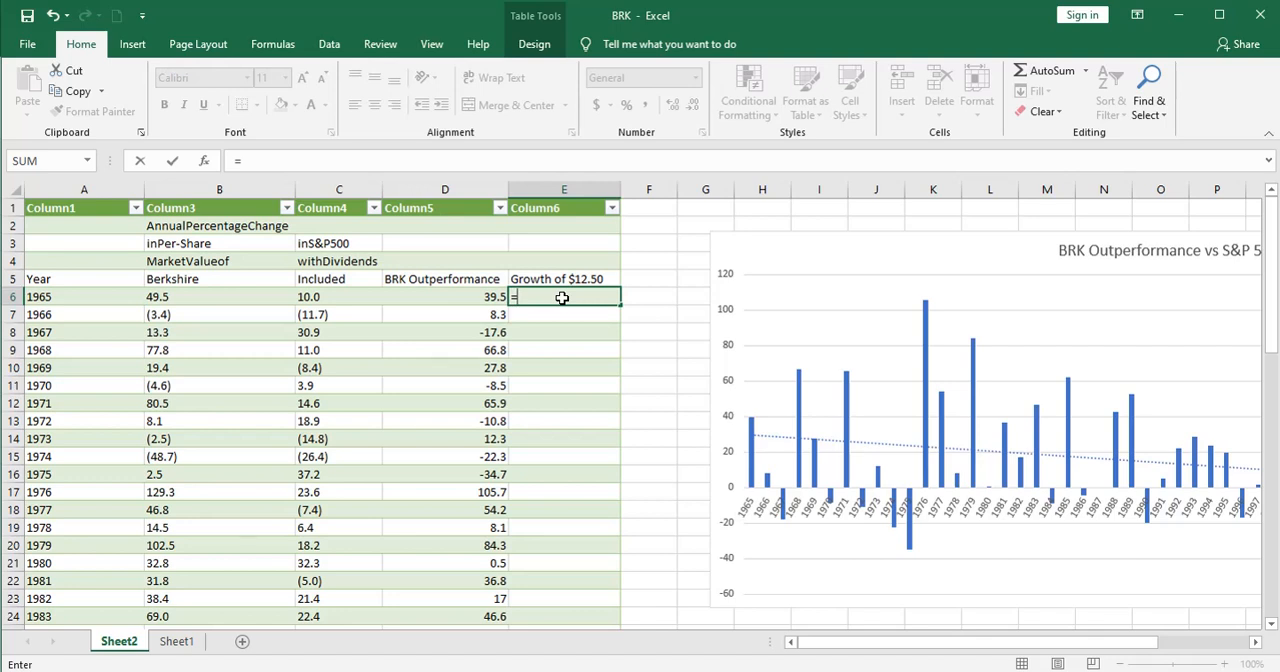
text(12.50)
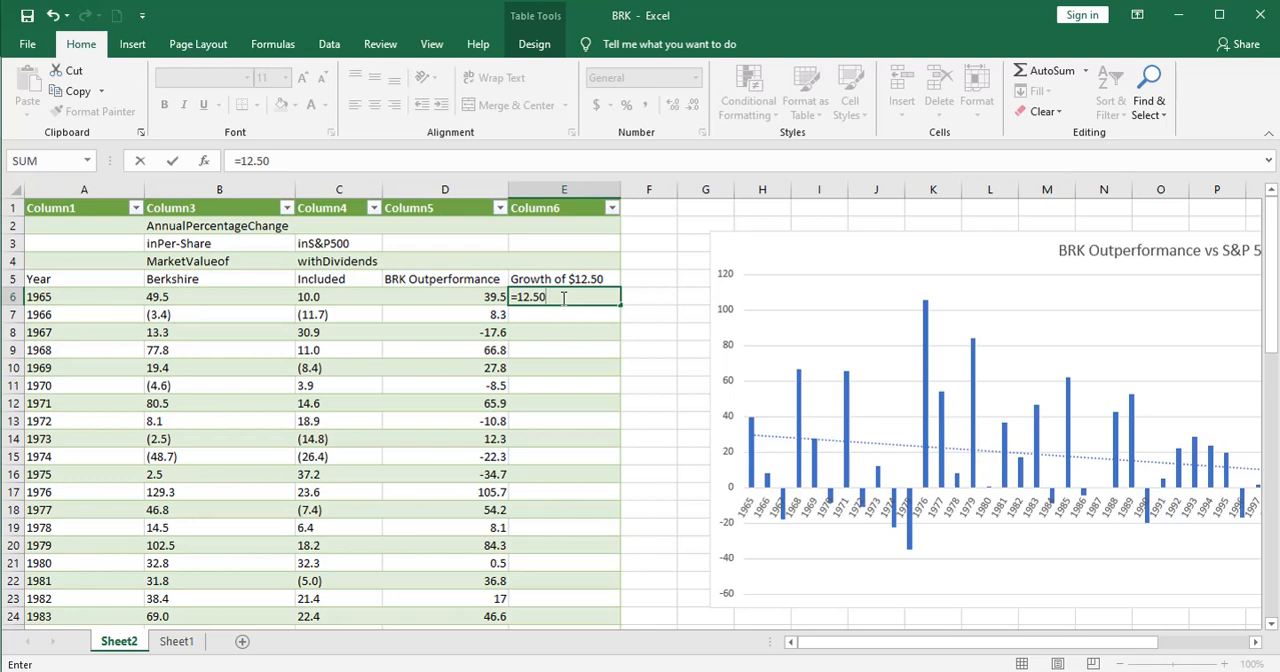
text(*(1+)
click(188, 296)
text(/)
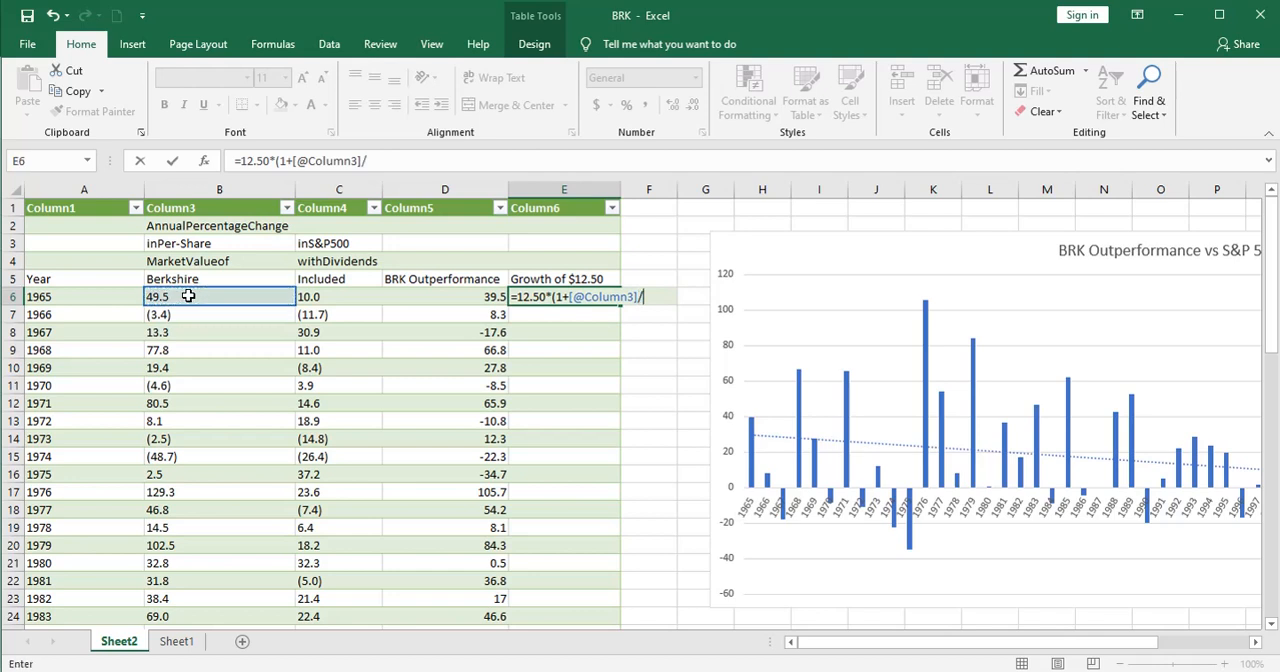
text(100))
key(Return)
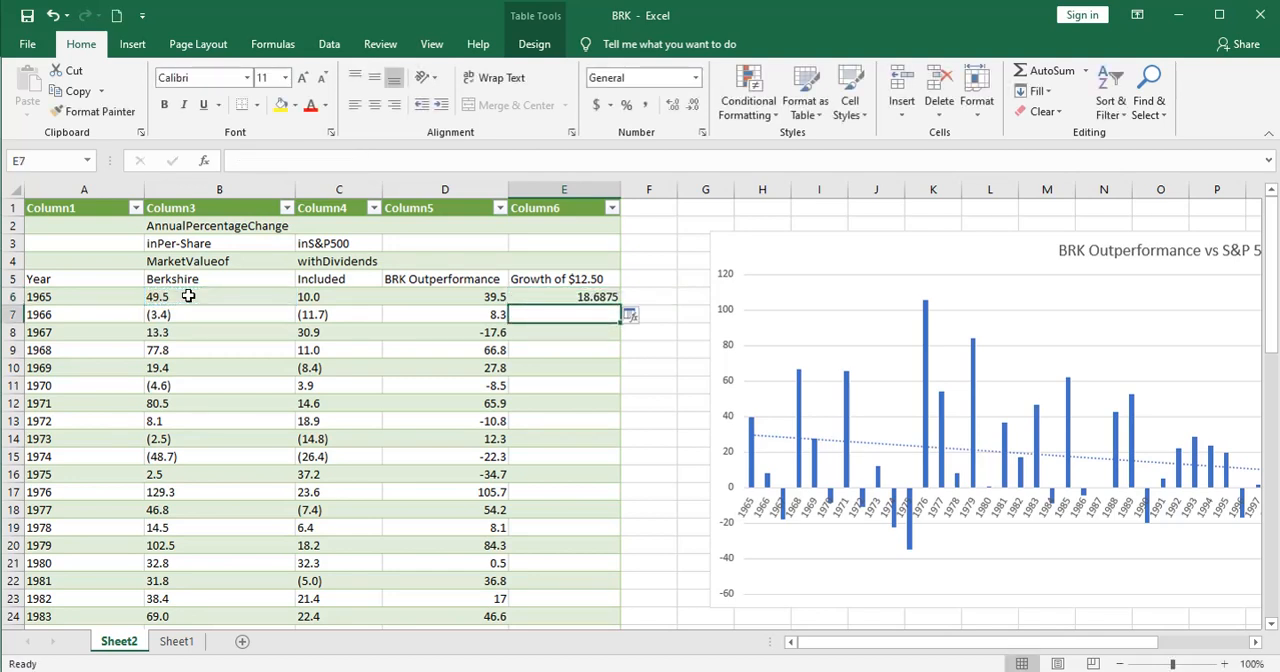
click(535, 296)
click(645, 104)
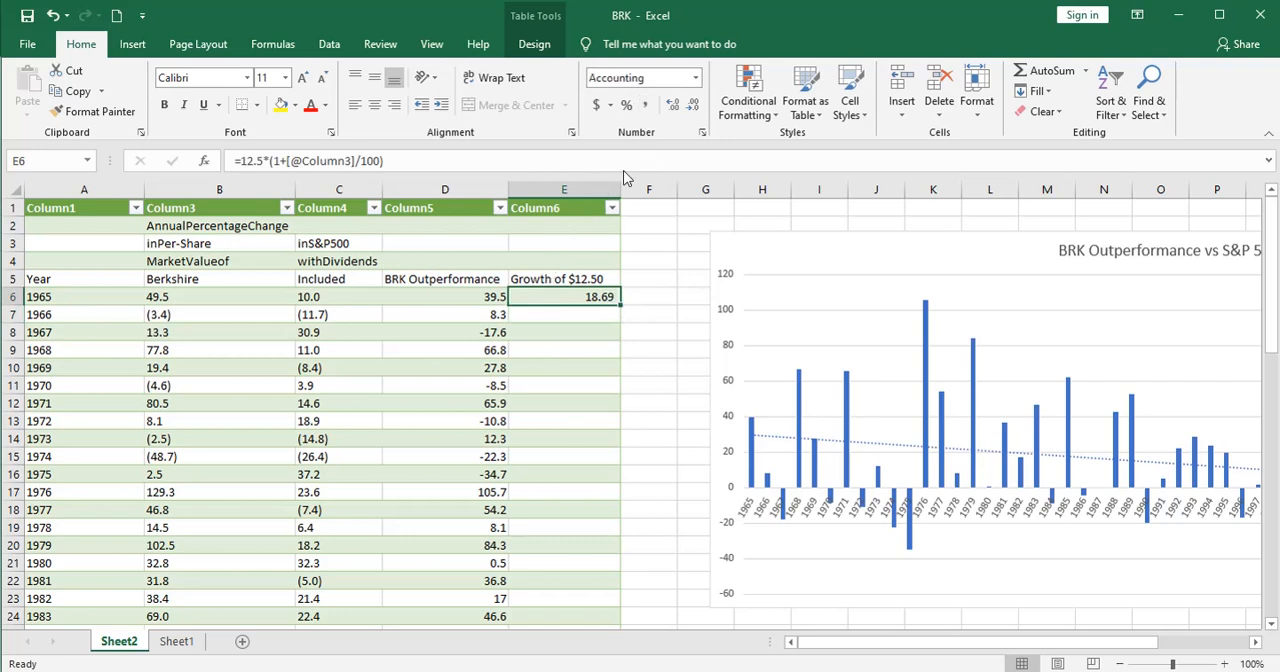
Step: Copy the E6 formula to E7 and replace its fixed 12.5 with a reference to E6
key(ctrl+c)
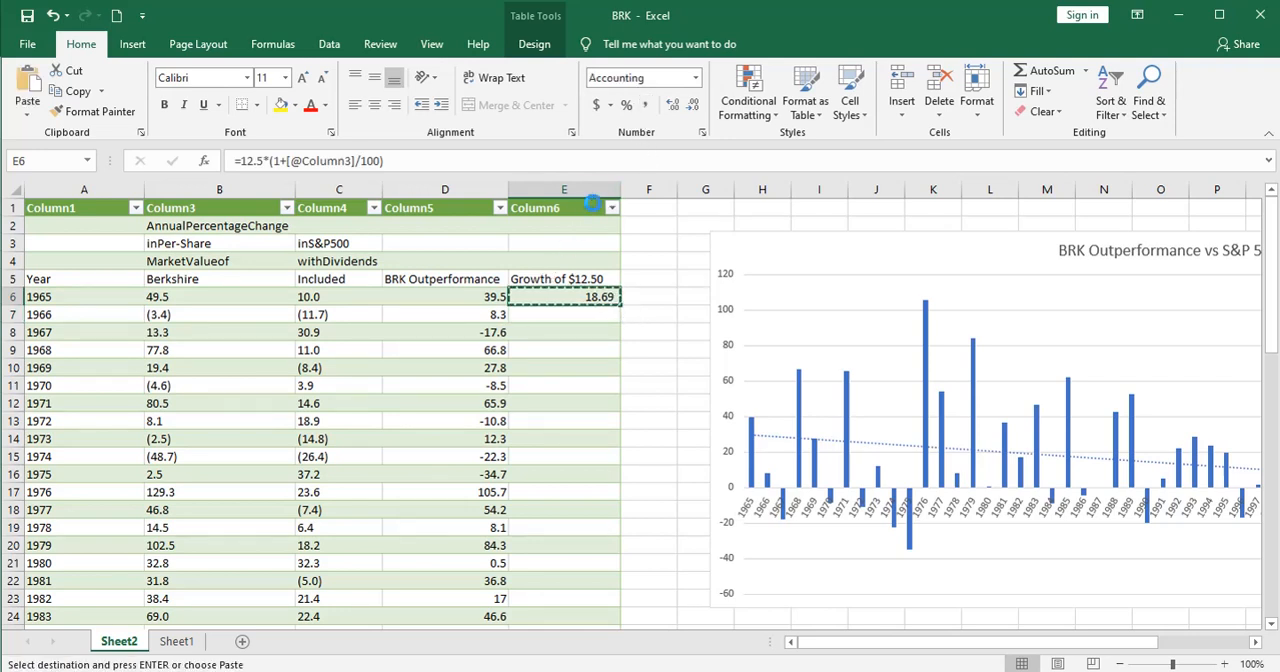
click(572, 308)
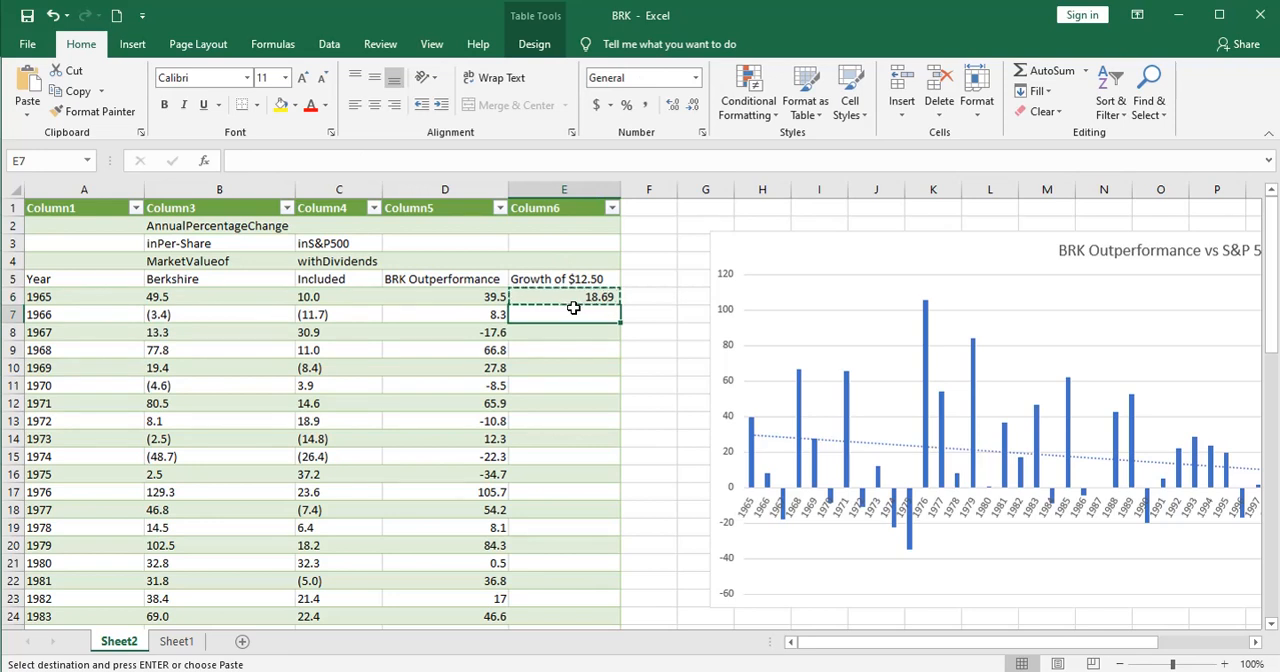
key(ctrl+v)
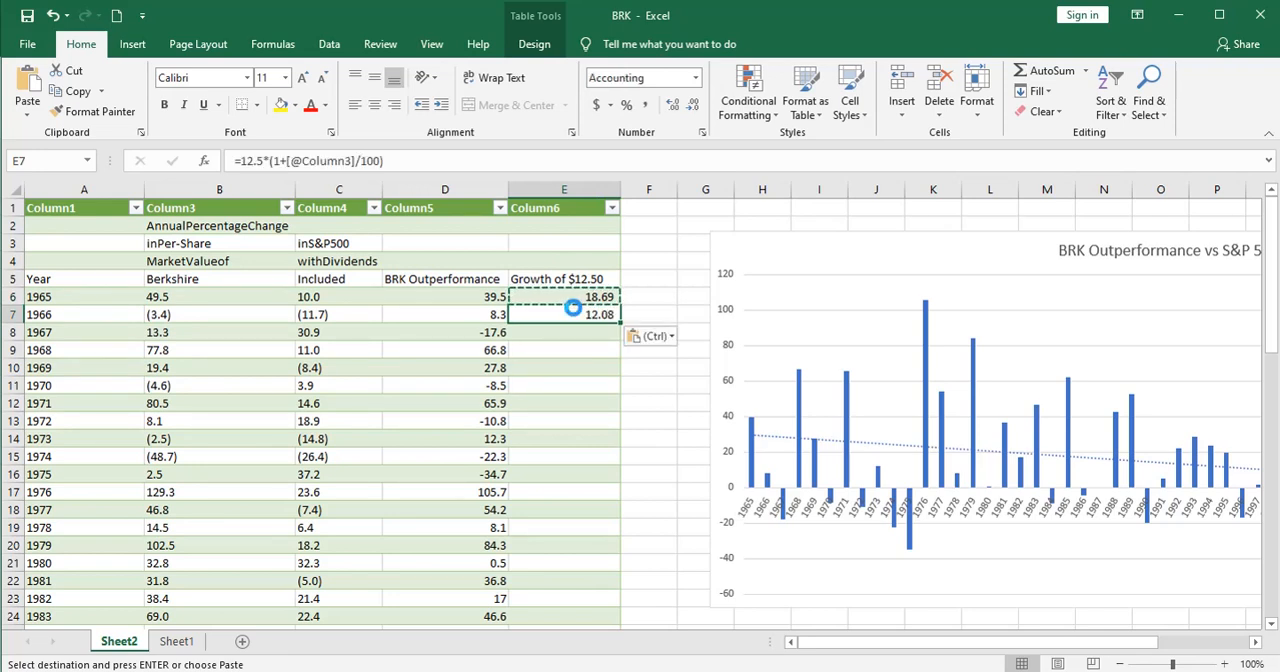
drag(263, 162, 243, 162)
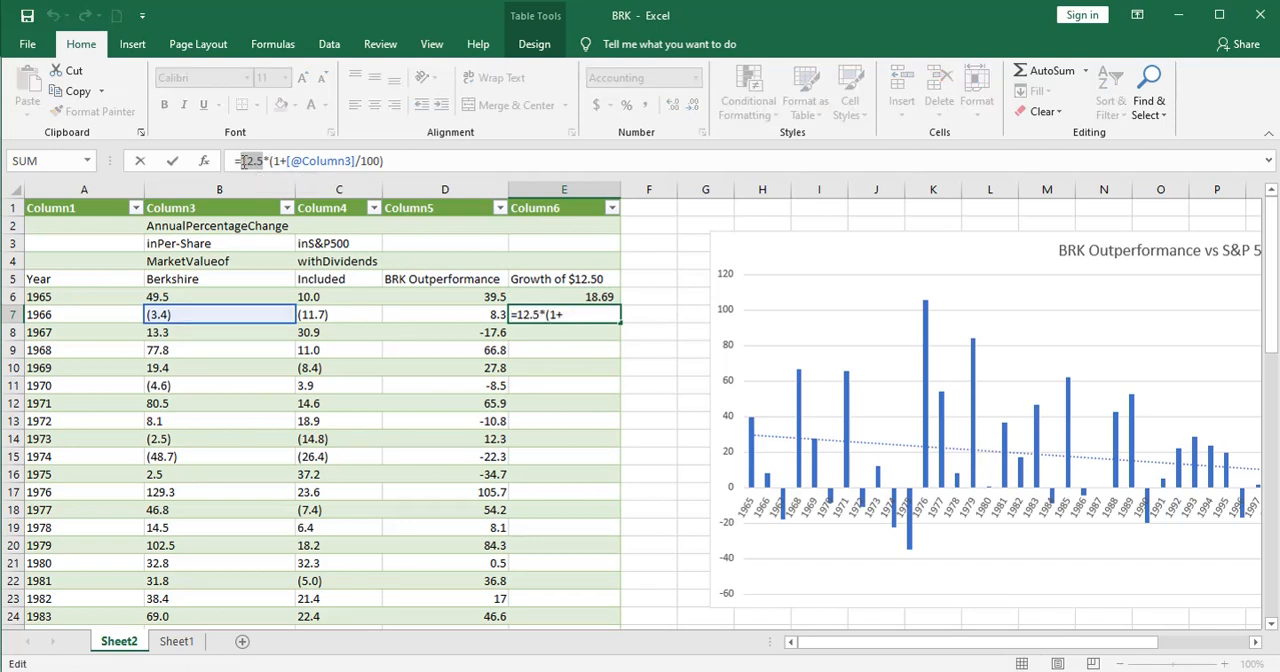
key(Delete)
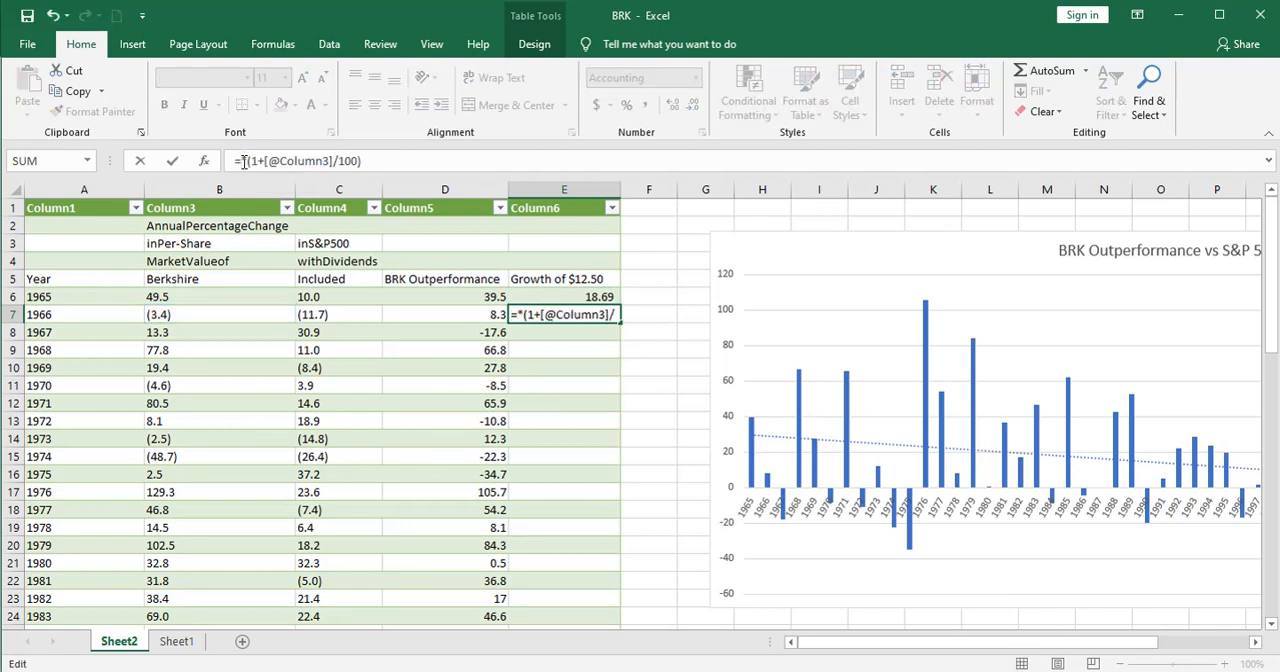
click(556, 295)
key(Return)
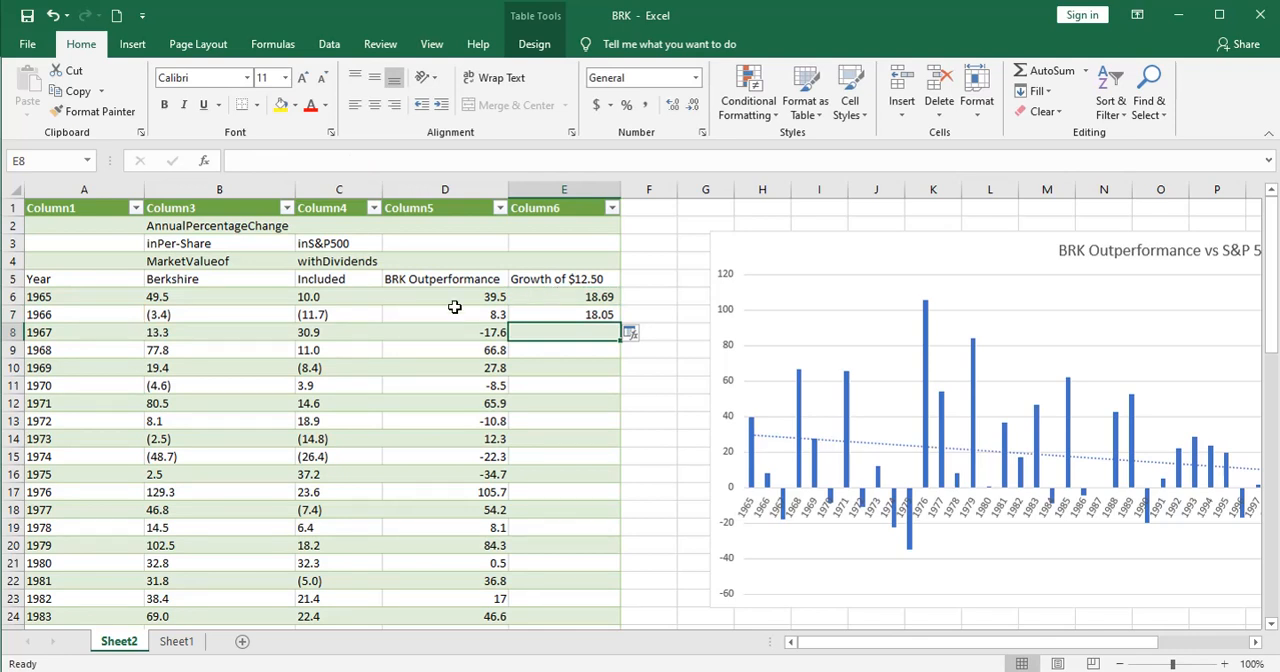
Step: Fill the compounding formula from E7 down the rest of the growth column
click(588, 314)
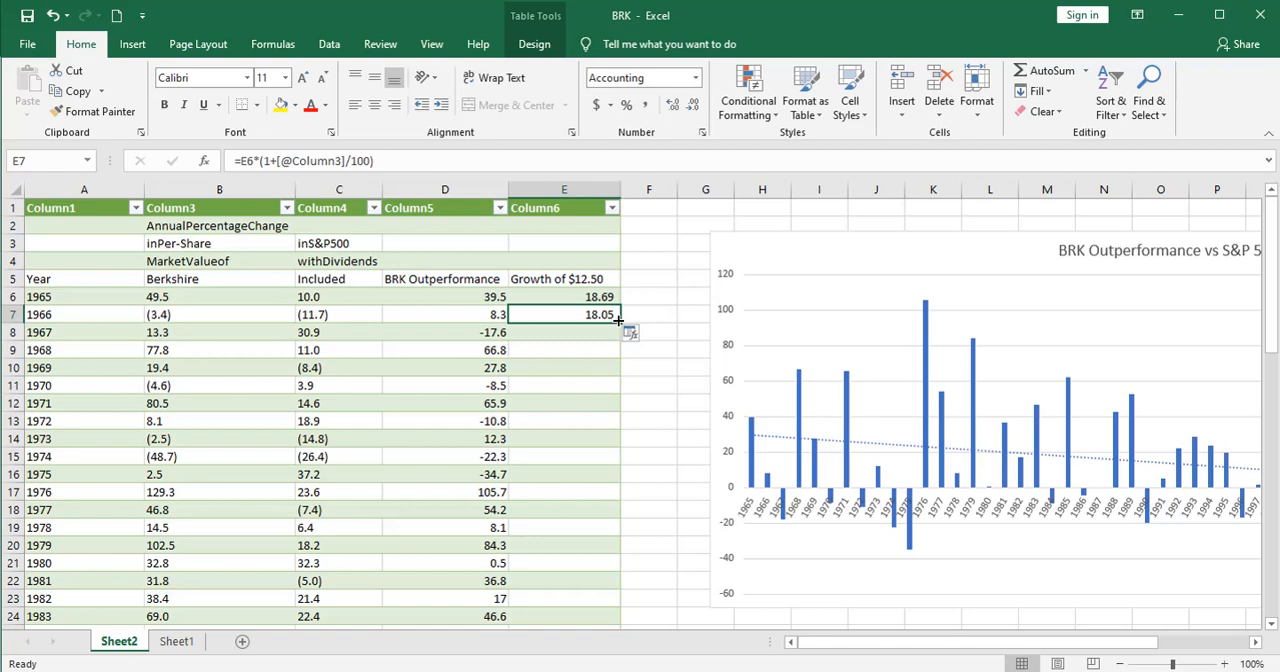
double_click(620, 323)
scroll(685, 457, down, 13)
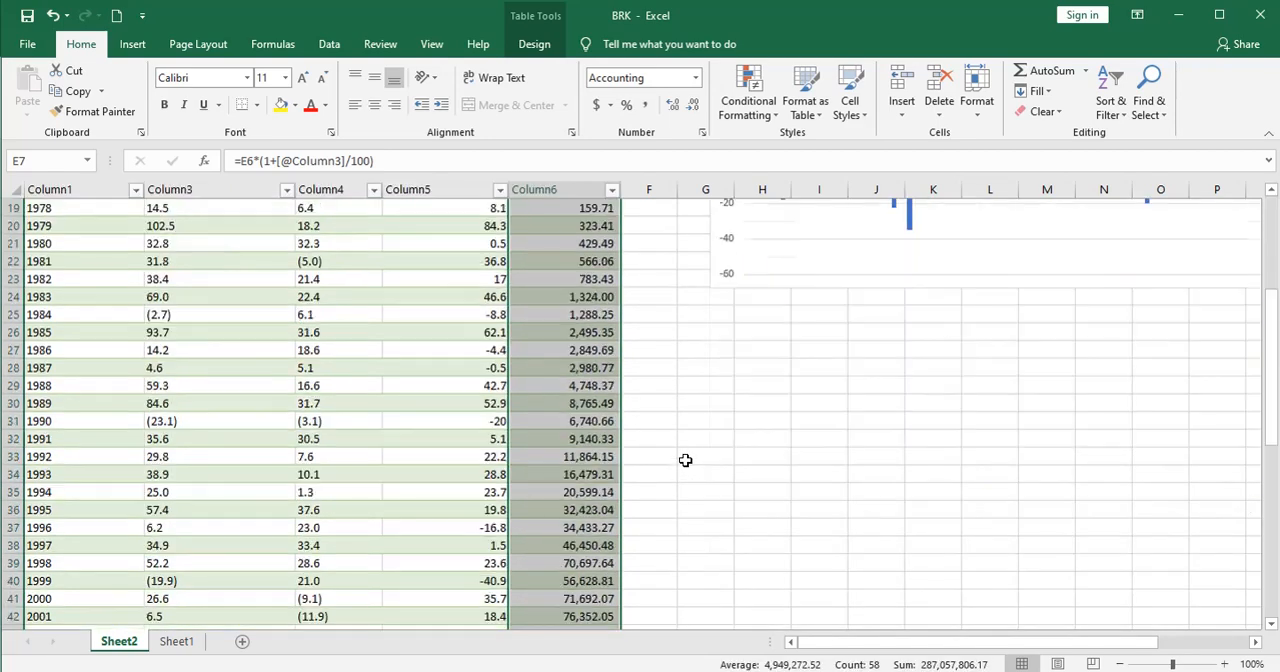
Step: Clear the growth formula from the cells below the 2019 row and select the 2019 value in E60
click(541, 473)
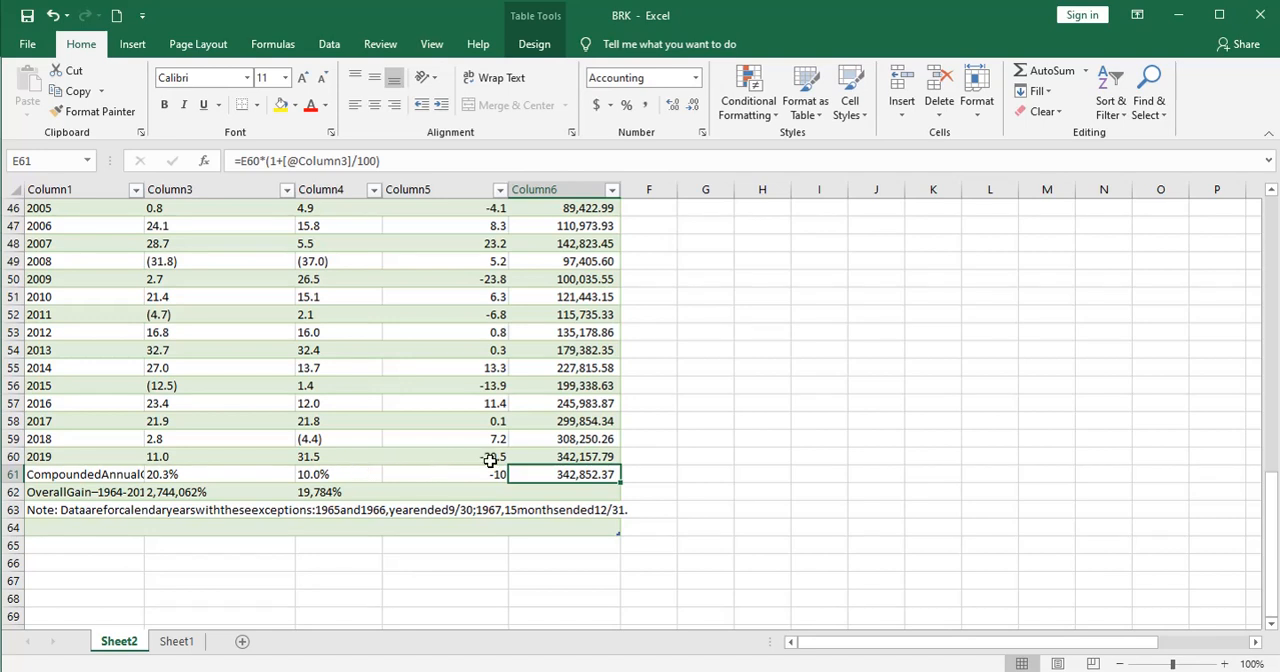
click(540, 458)
right_click(561, 475)
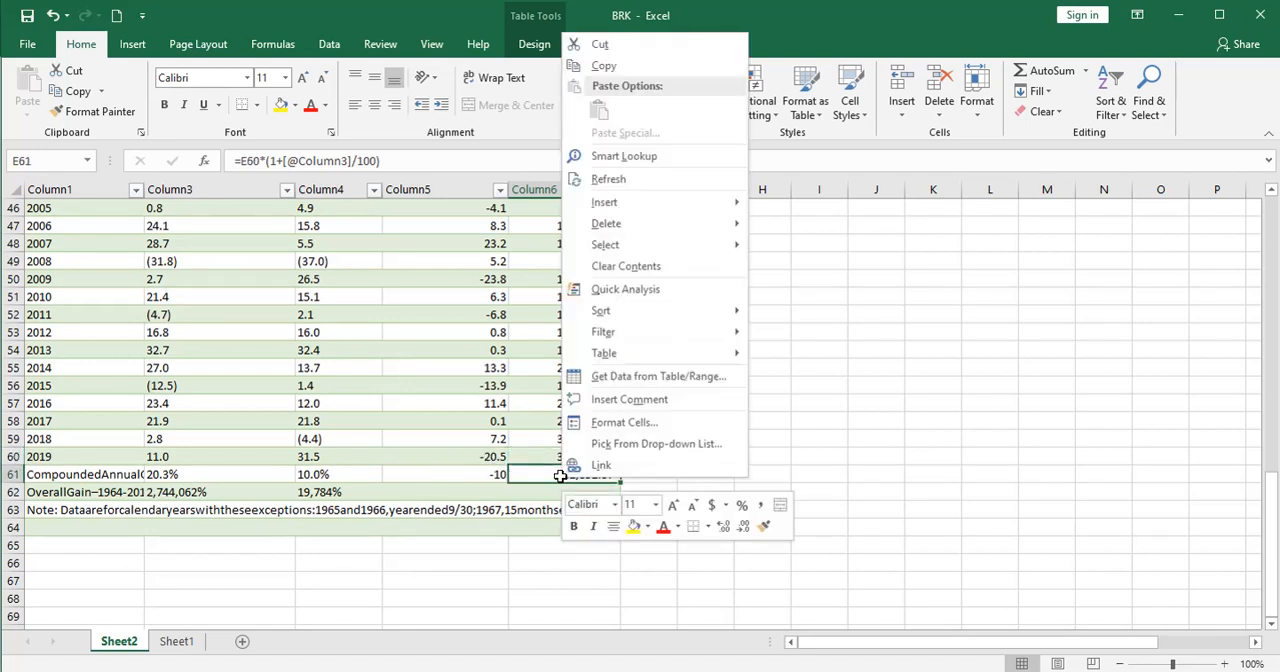
click(610, 266)
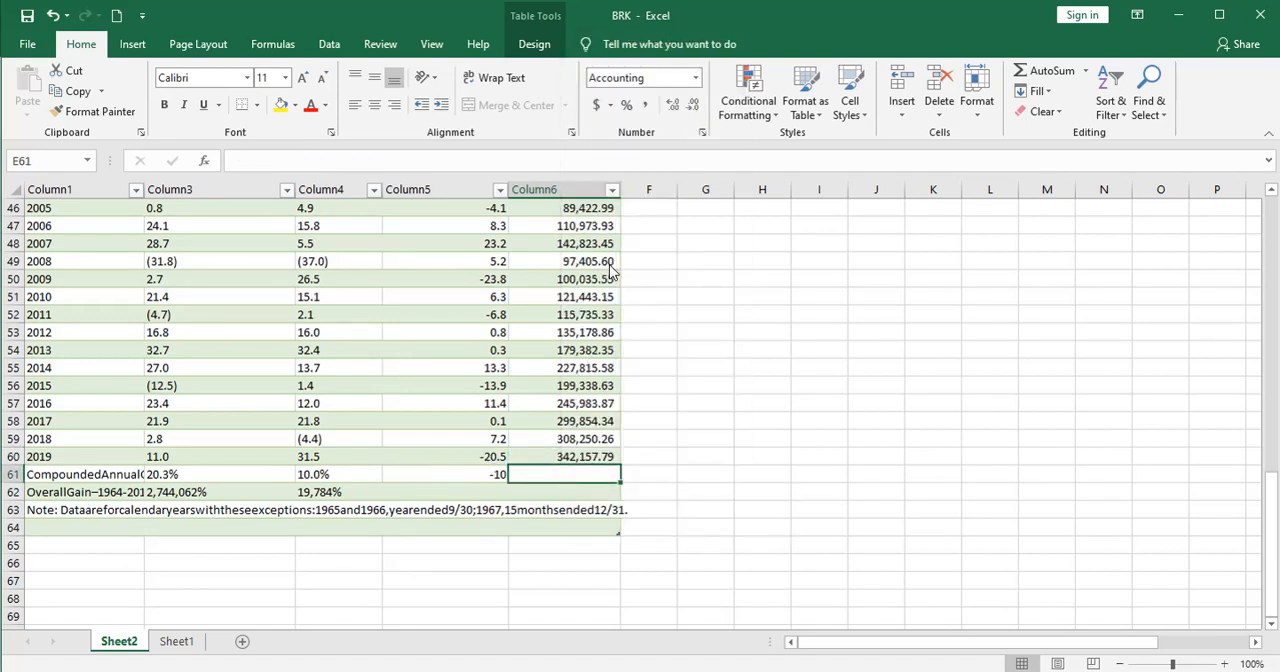
click(543, 456)
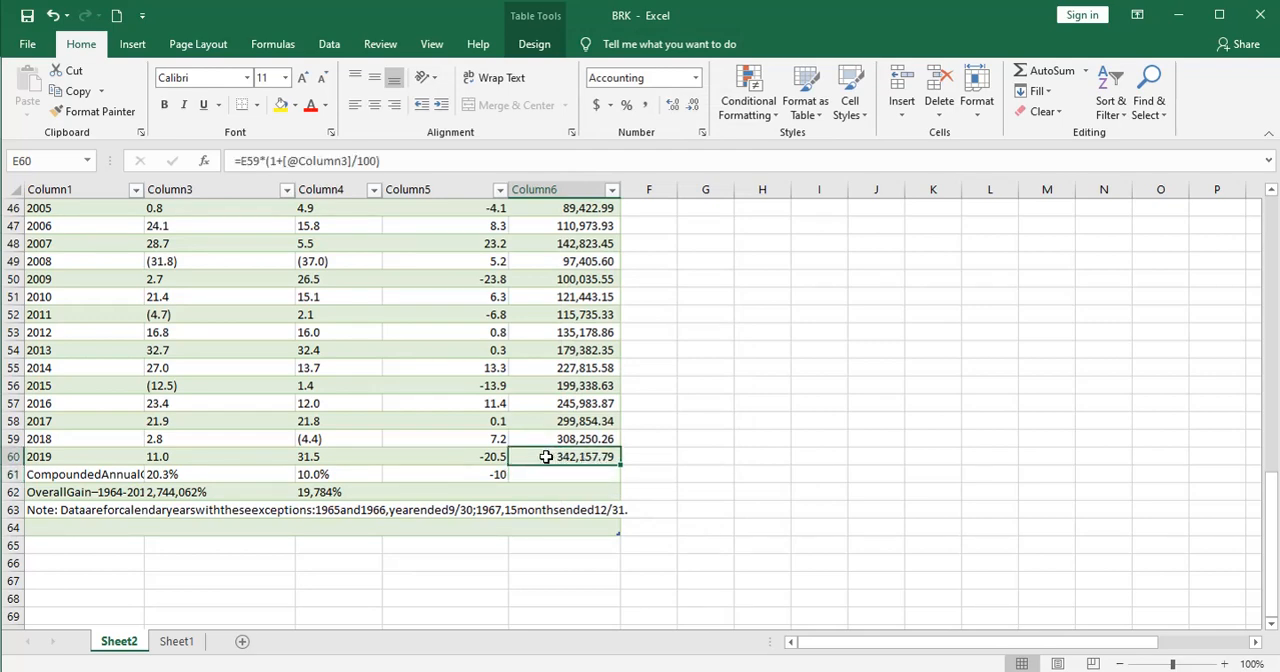
Step: Add a chart data series named "BRK Size" with the values E6:E60
scroll(546, 456, up, 15)
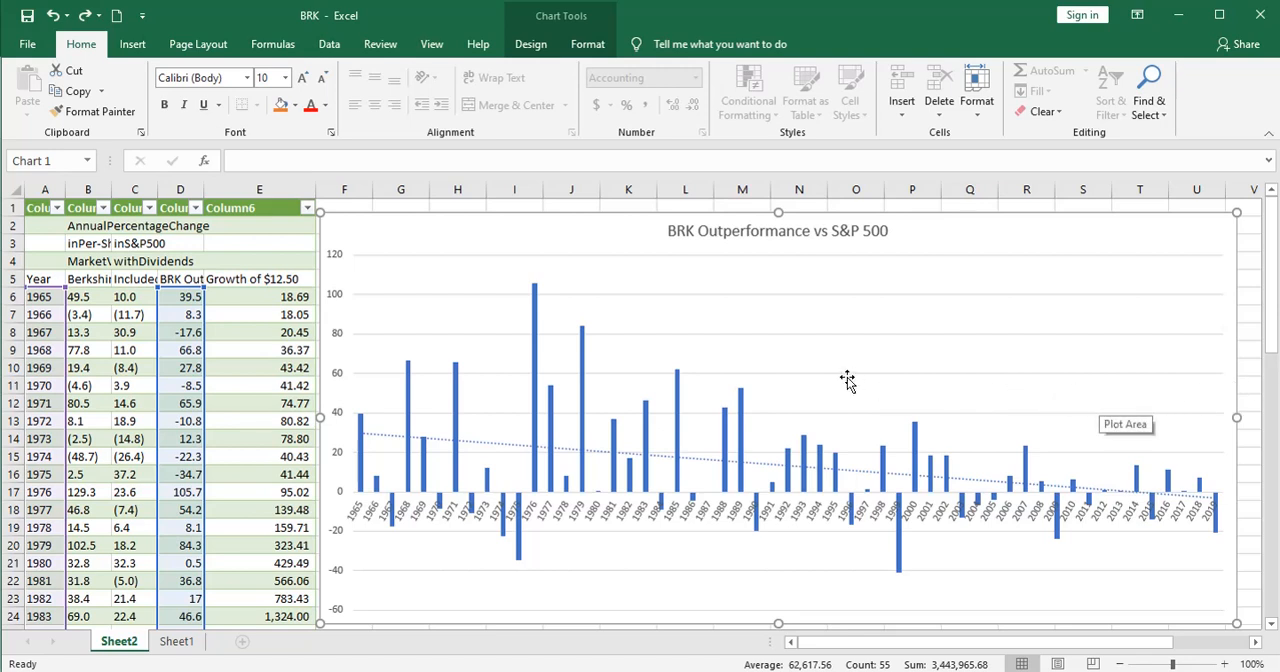
right_click(797, 383)
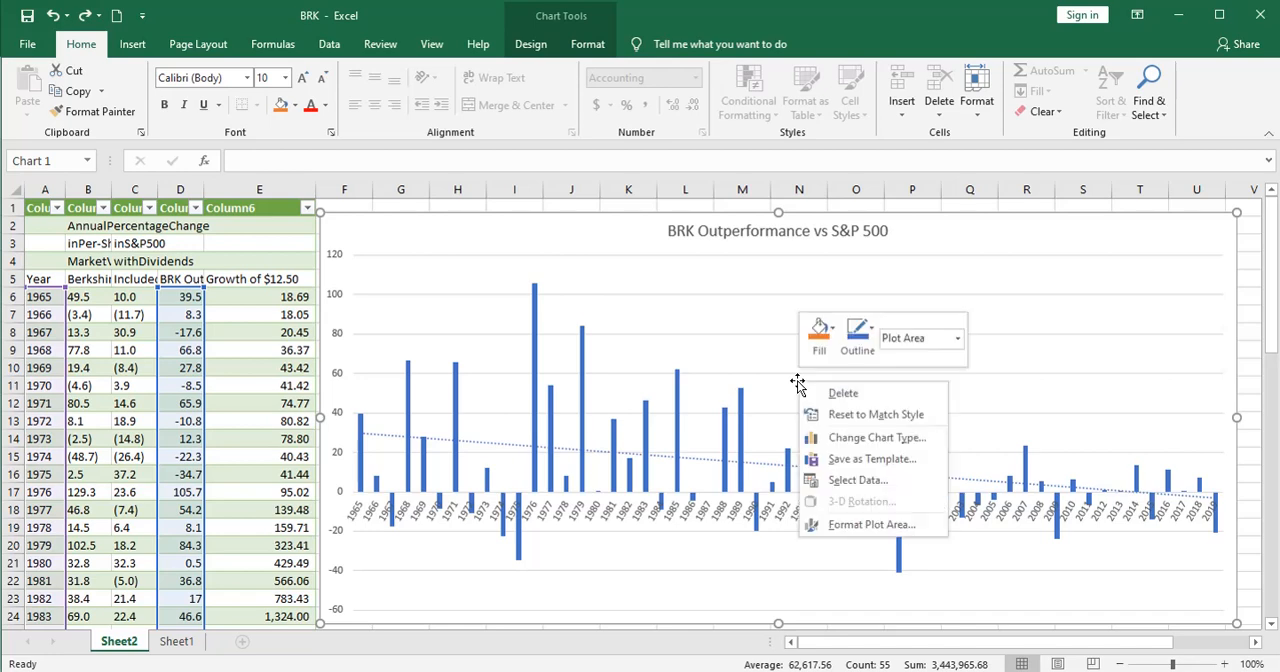
click(851, 481)
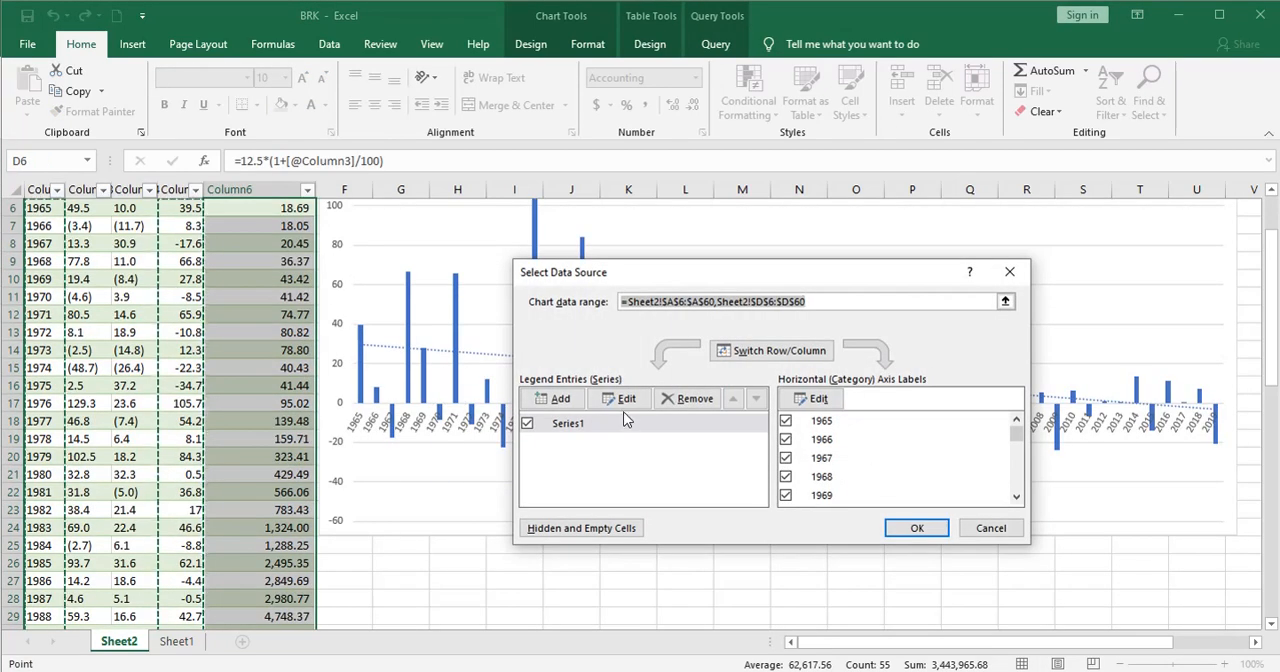
click(550, 399)
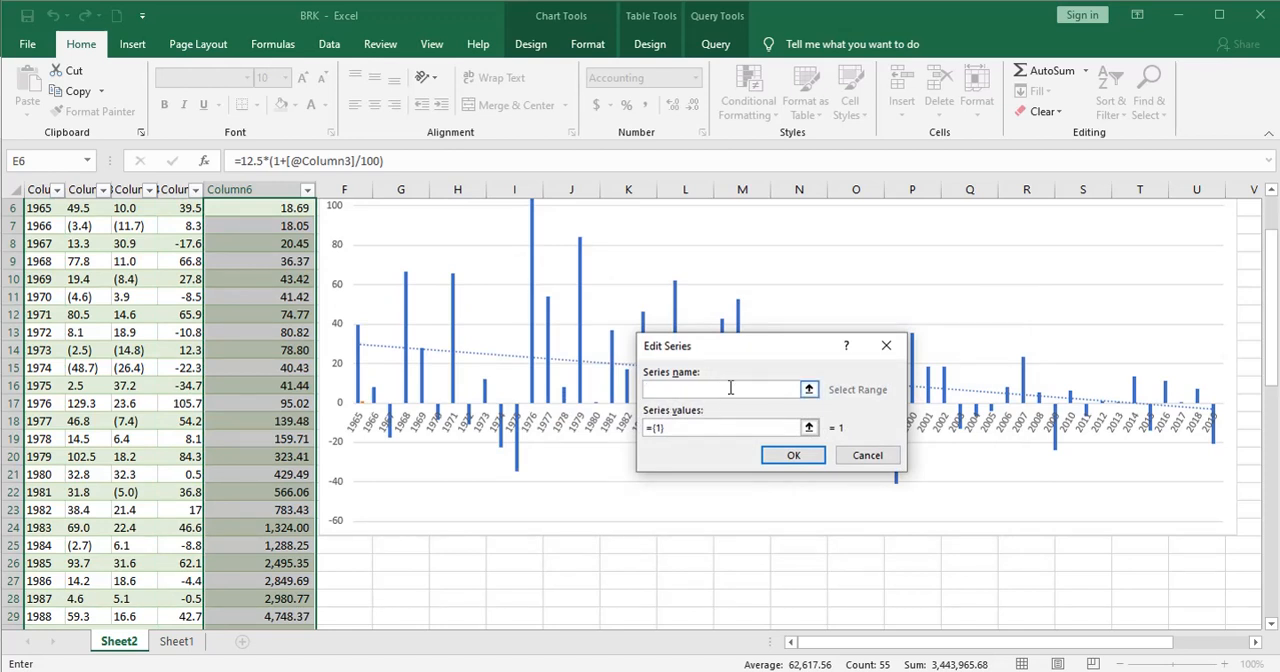
text(BRK Size)
click(651, 432)
key(BackSpace)
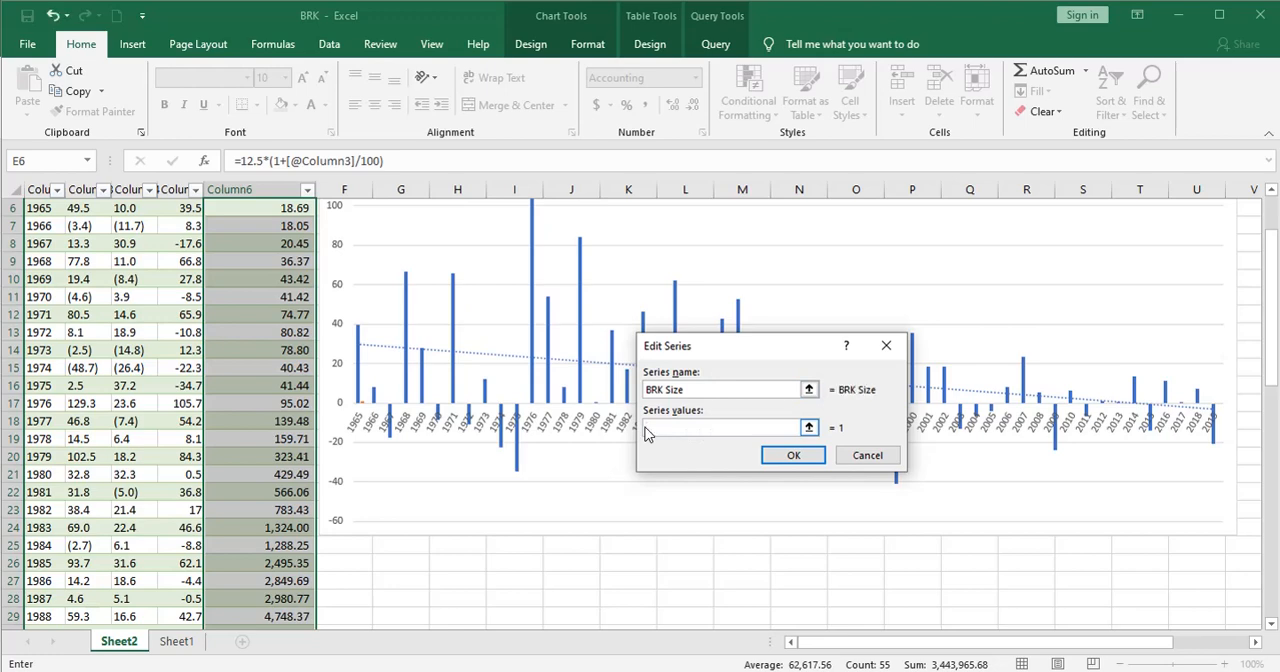
scroll(646, 430, up, 2)
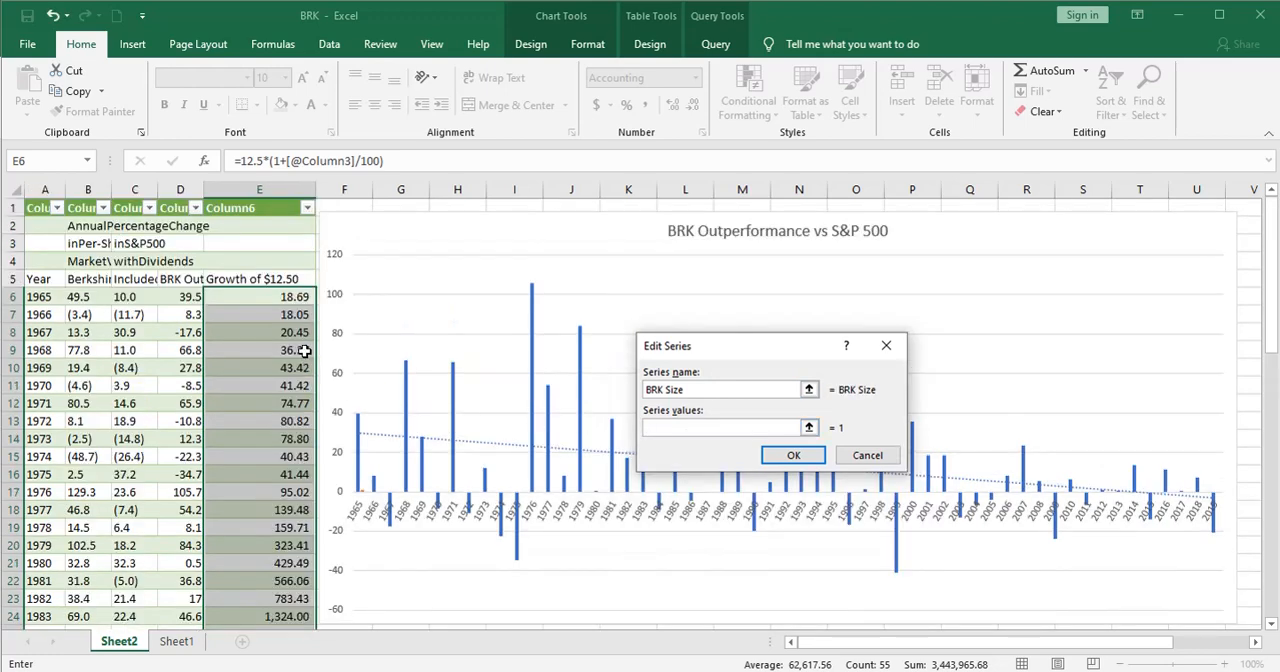
drag(290, 298, 273, 527)
click(790, 459)
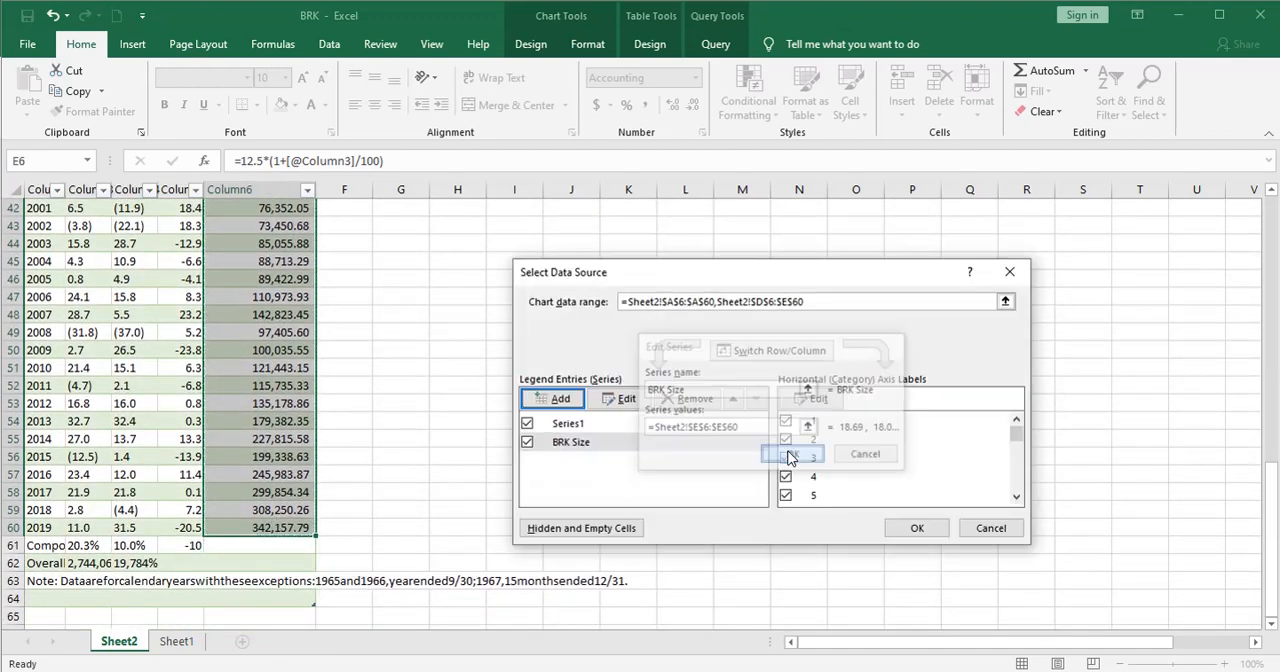
click(912, 528)
scroll(956, 523, up, 7)
scroll(956, 523, up, 6)
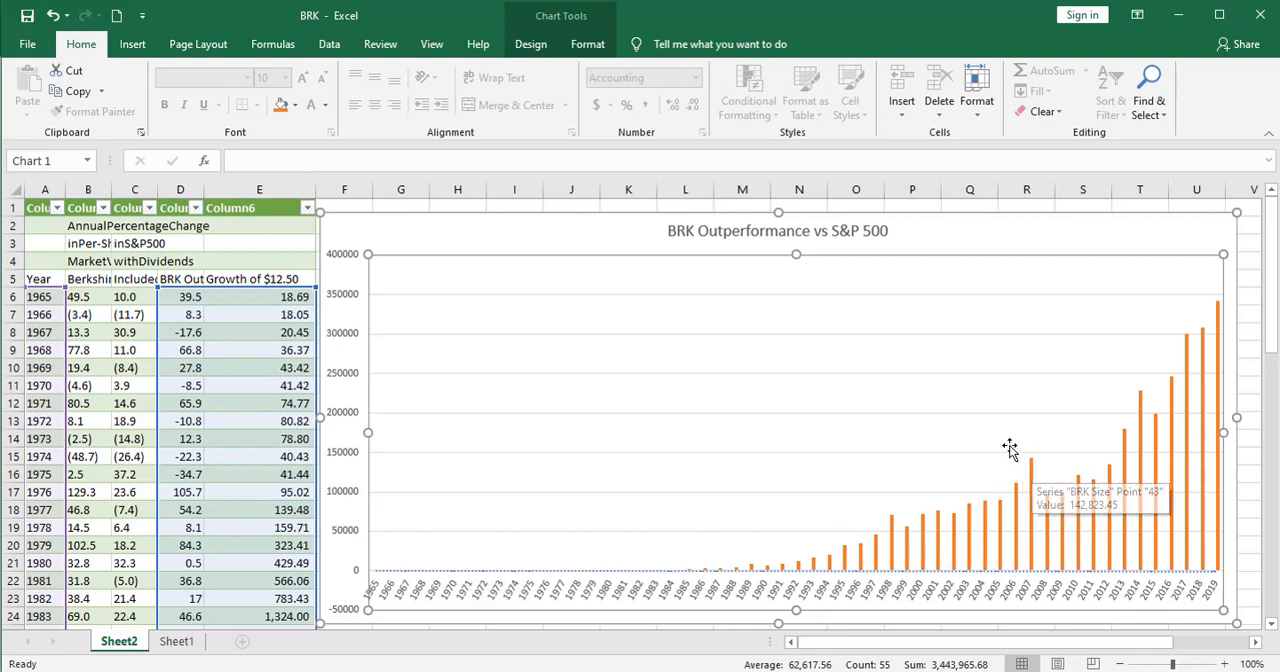
Step: Change the chart to a combo type, keeping Series1 as clustered columns and plotting BRK Size as a line on the secondary axis
right_click(975, 434)
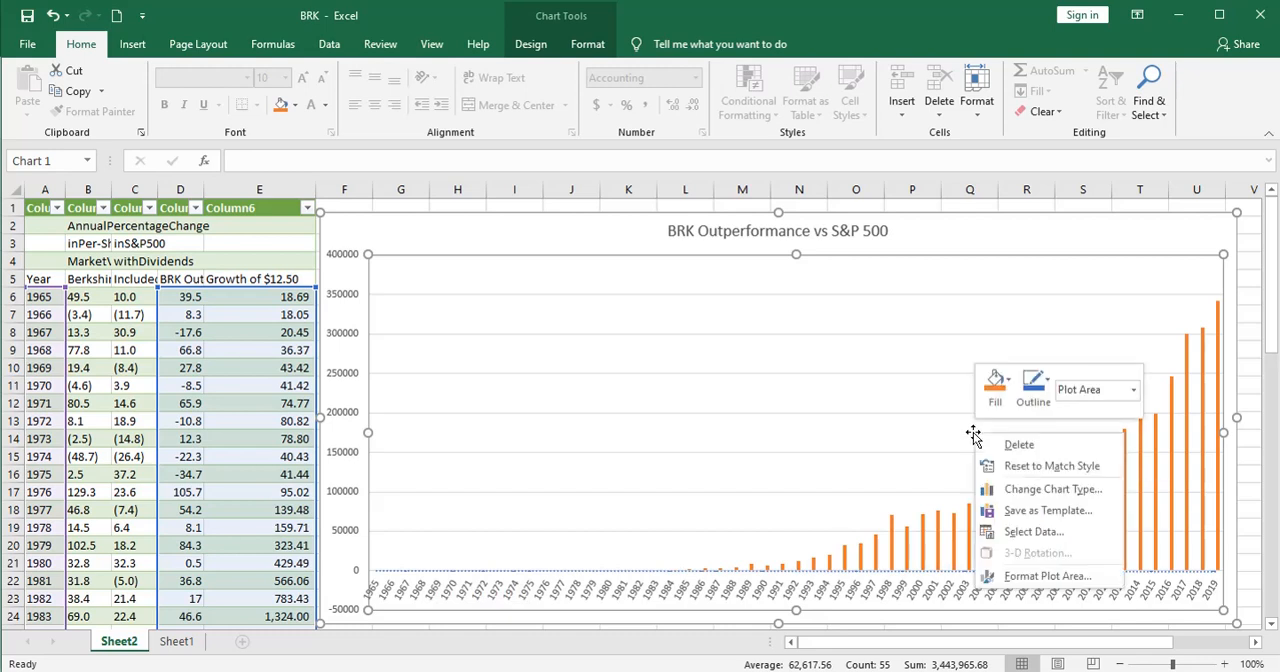
click(1018, 488)
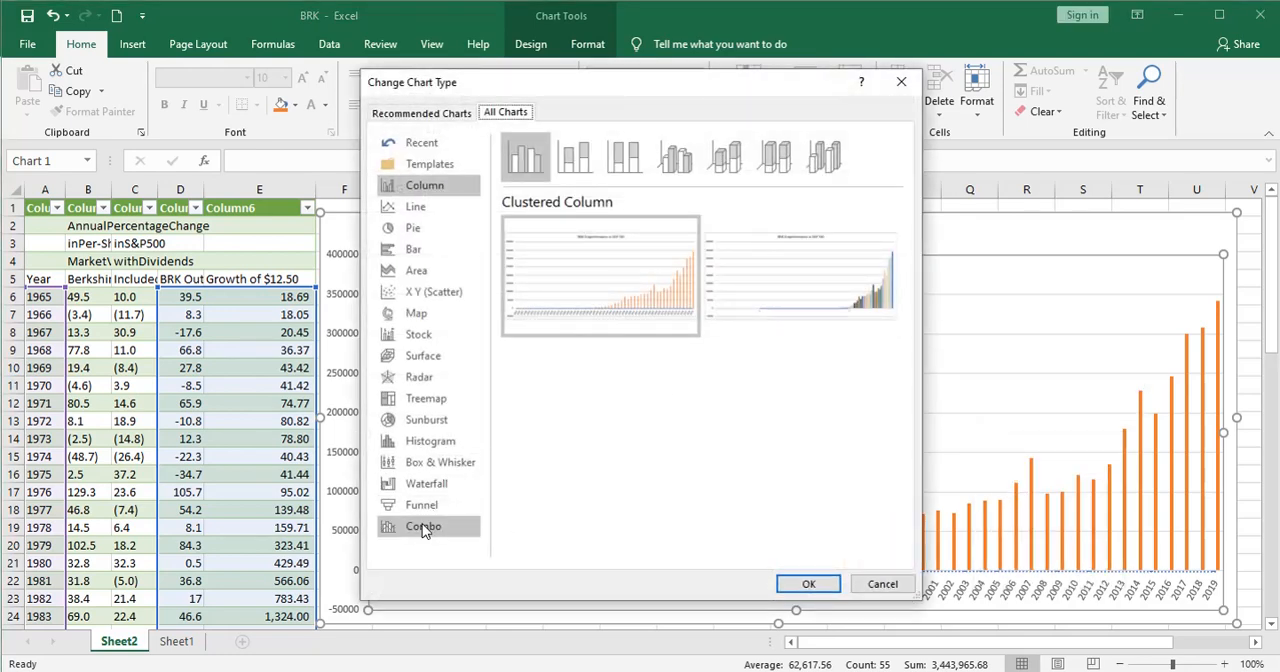
click(423, 530)
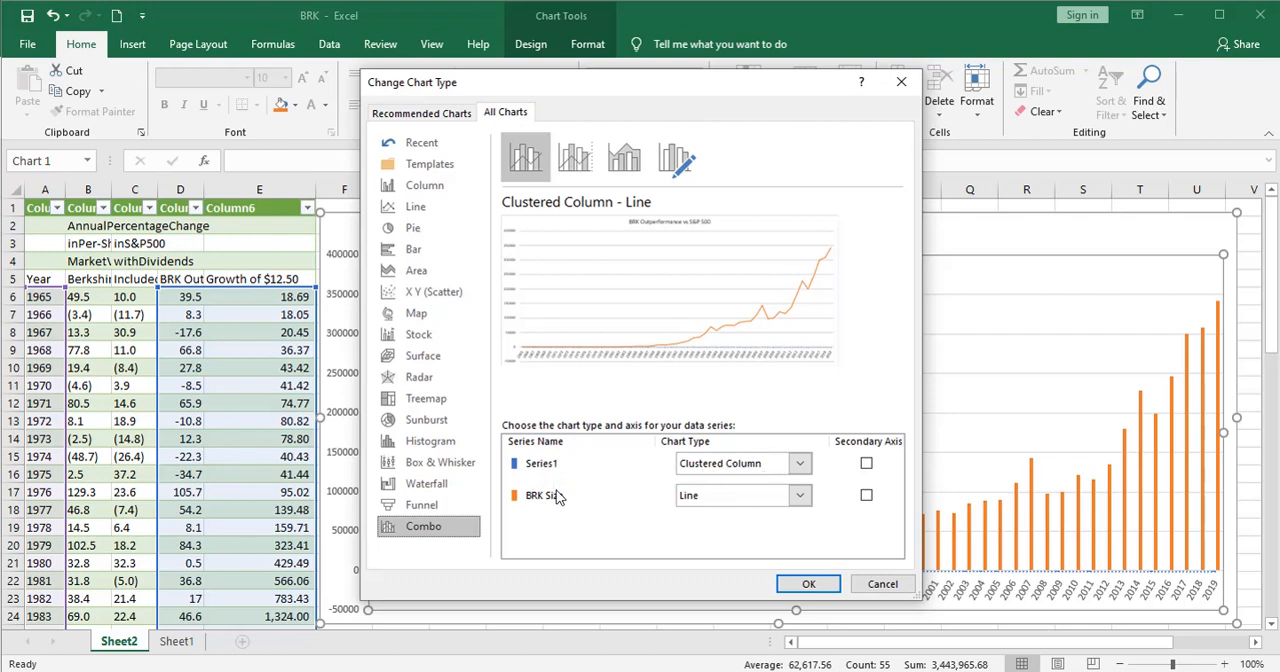
click(866, 496)
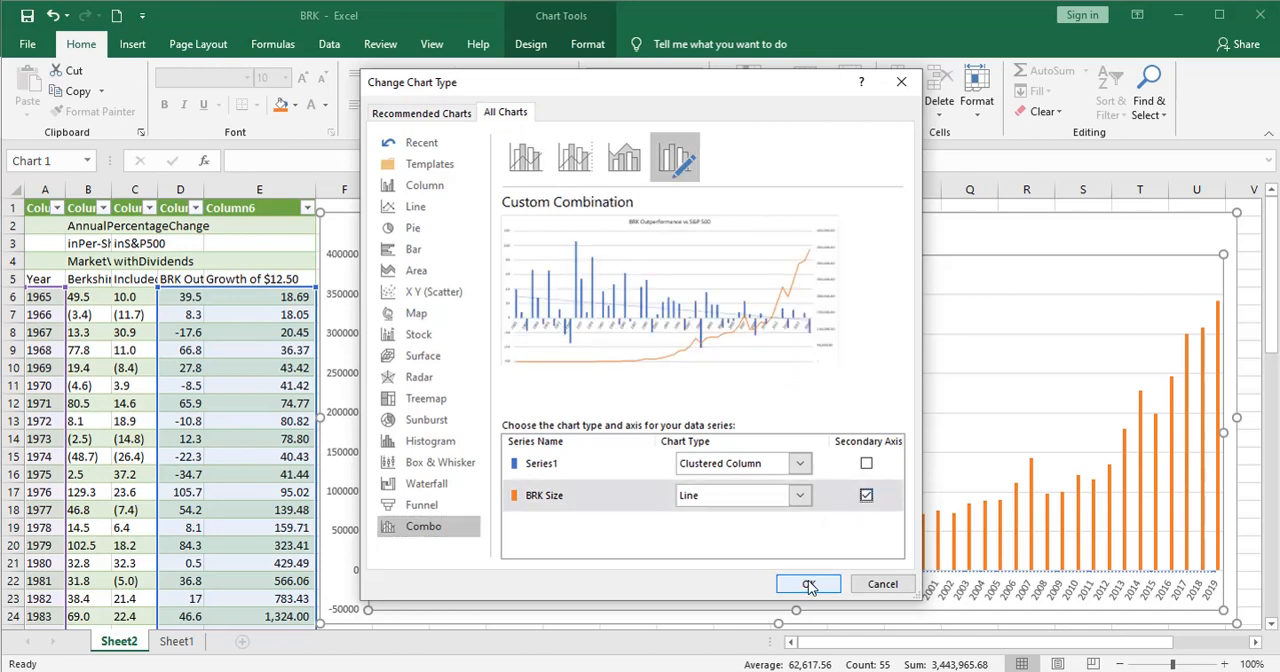
click(809, 586)
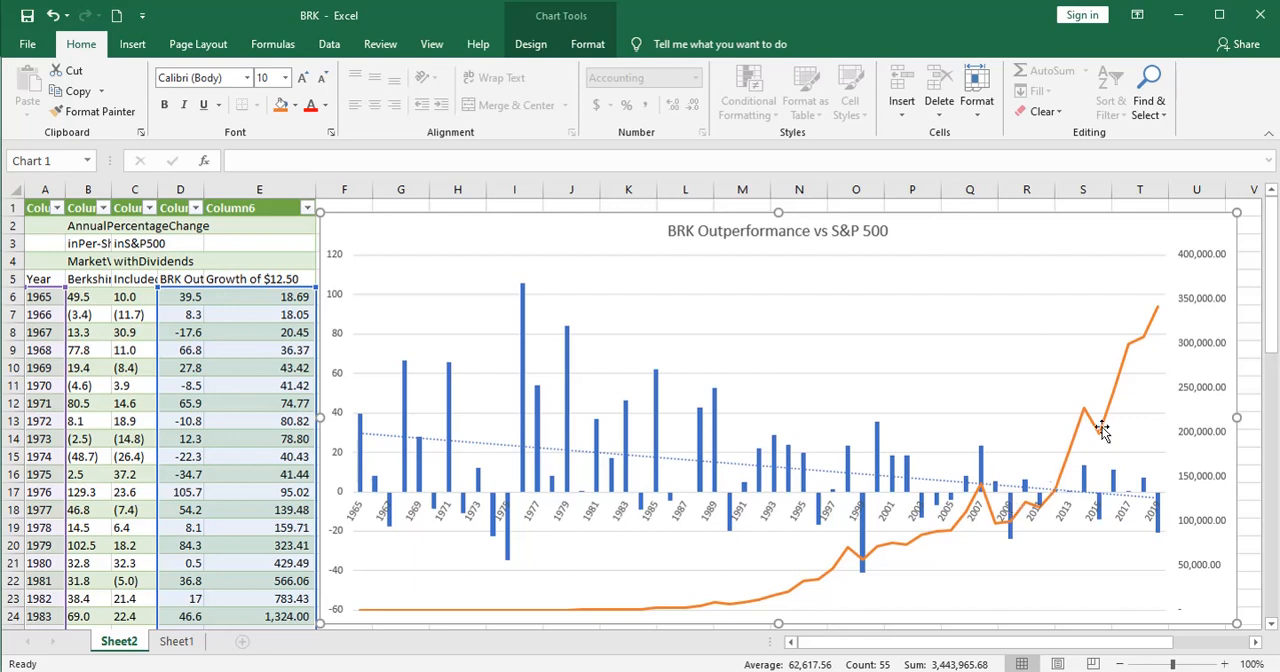
Step: Add a linear trendline to the BRK Size line, close its formatting options, and inspect the line's values
right_click(1120, 367)
click(1163, 509)
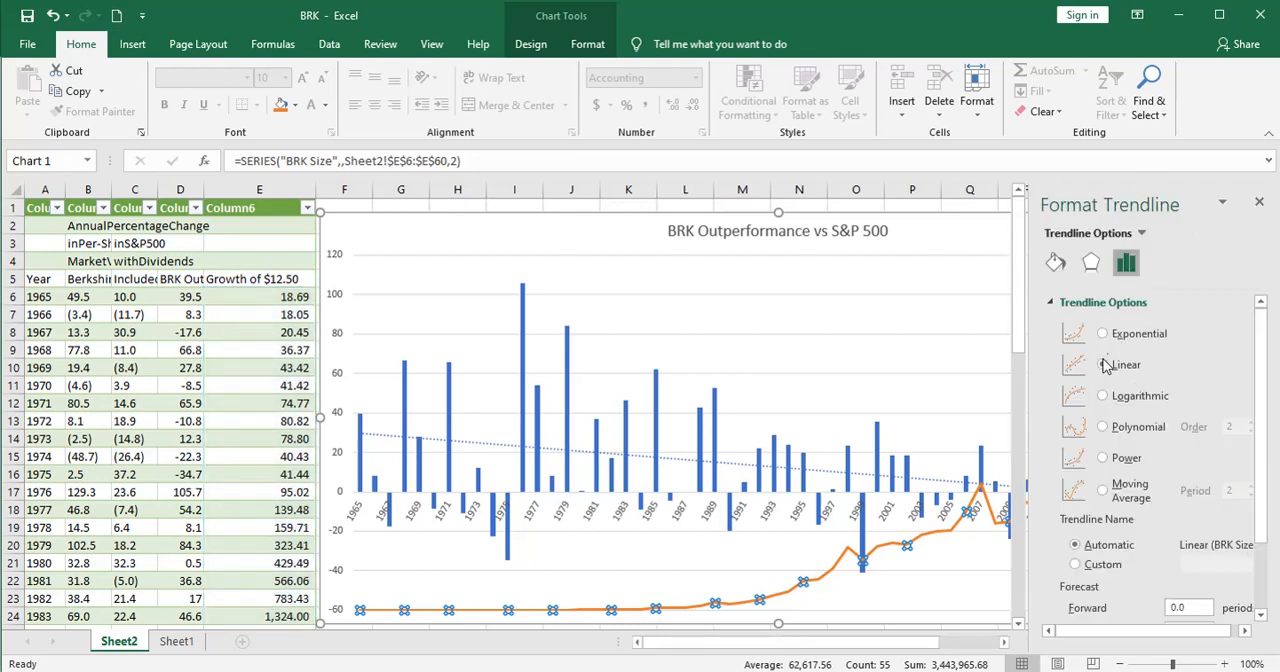
click(1106, 366)
click(1259, 202)
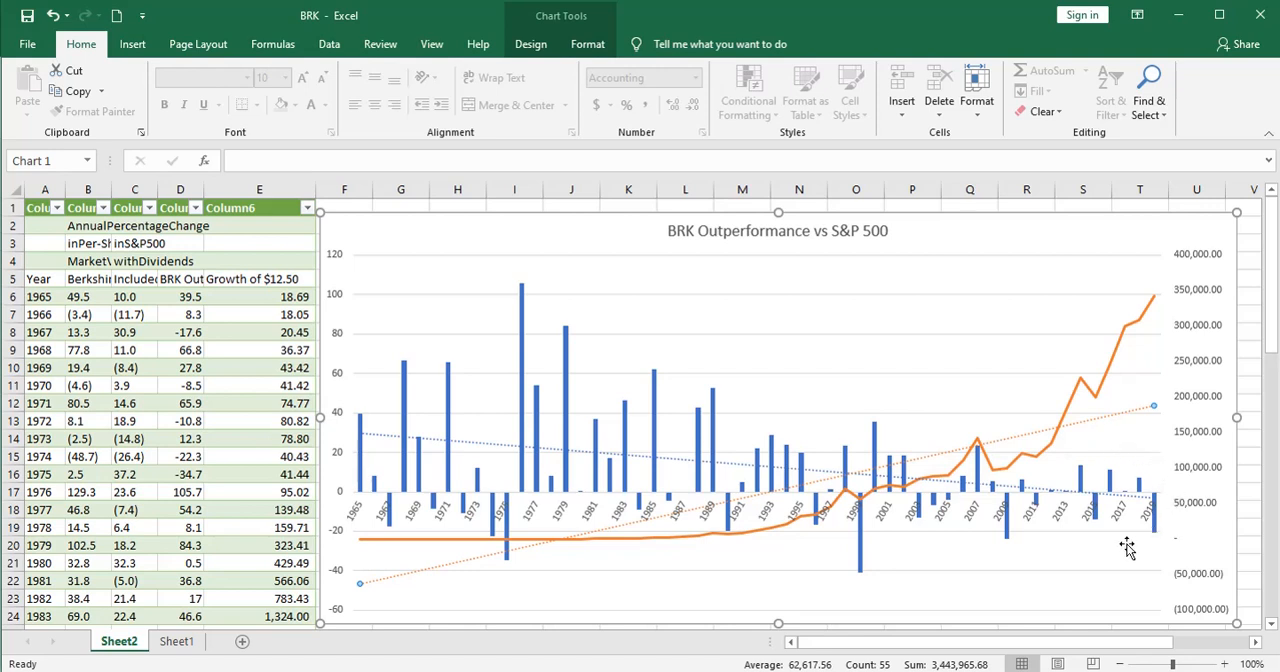
mouse_move(908, 494)
mouse_move(1108, 378)
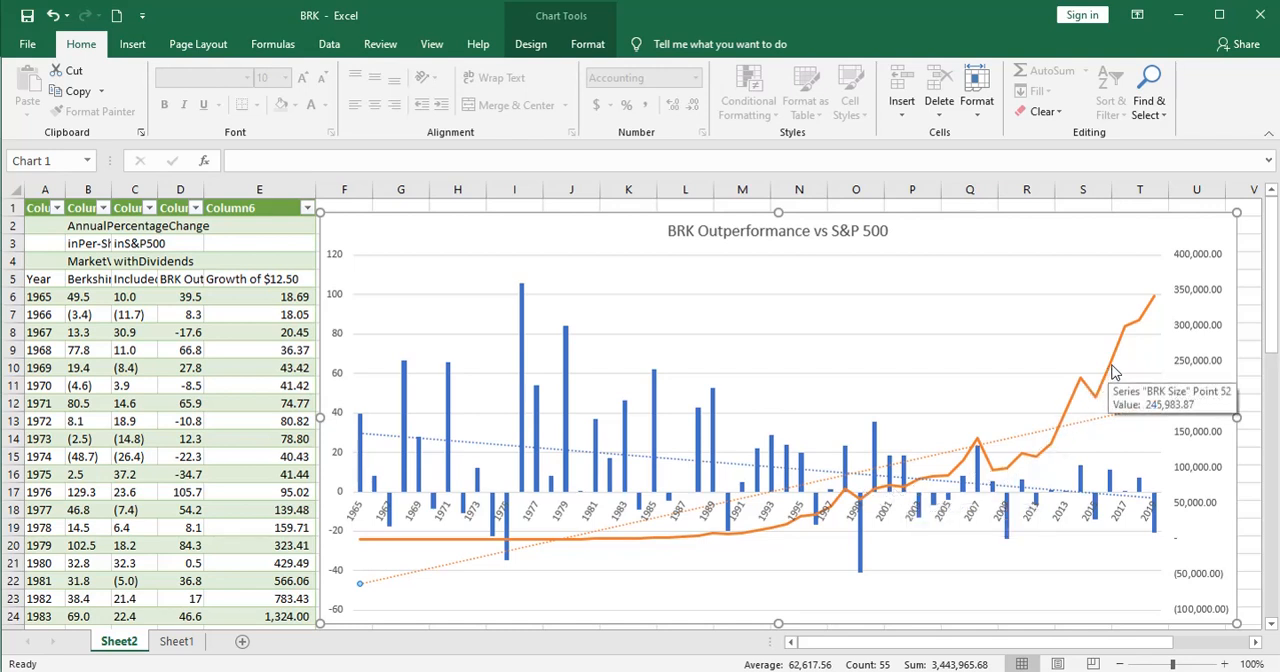